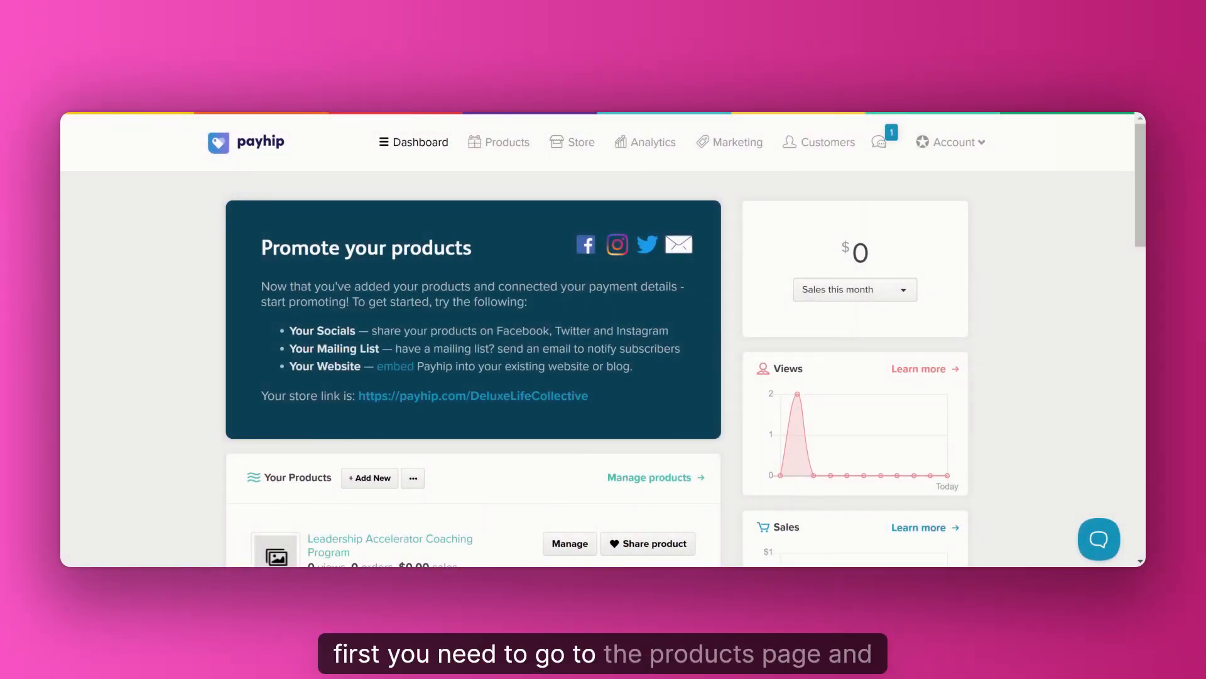
- Create a new Course product with the title "test"
{"action": "left_click", "coordinate": [496, 146]}
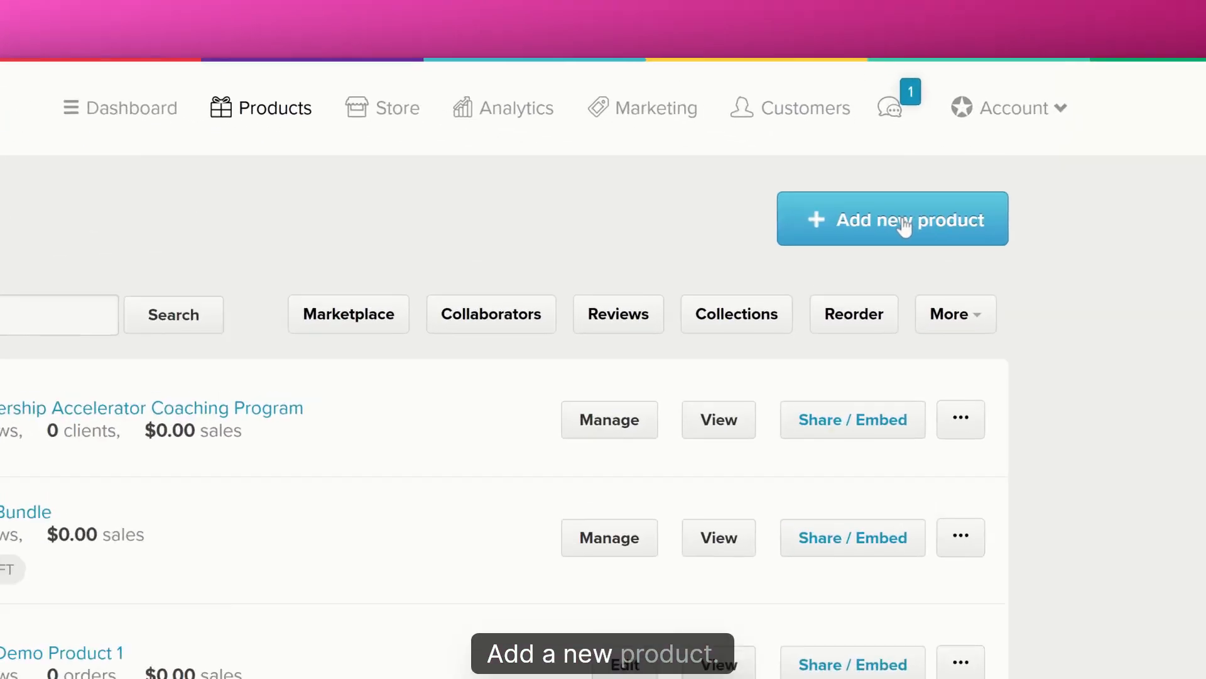
{"action": "left_click", "coordinate": [905, 211]}
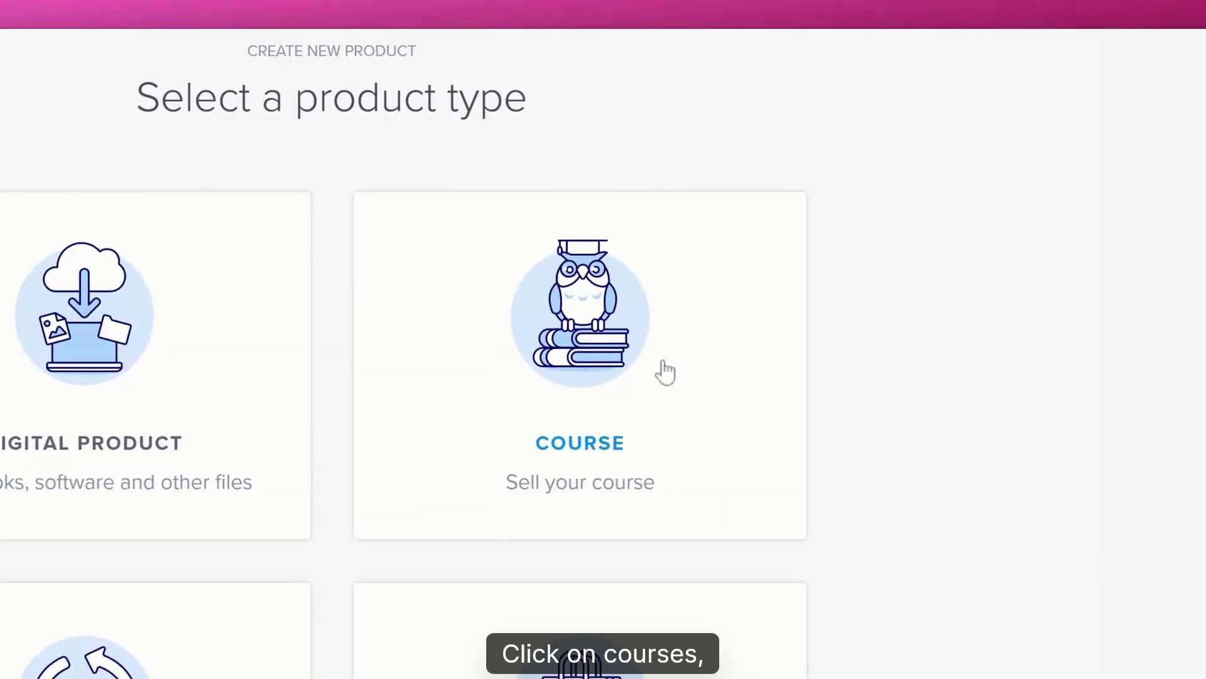
{"action": "left_click", "coordinate": [665, 372]}
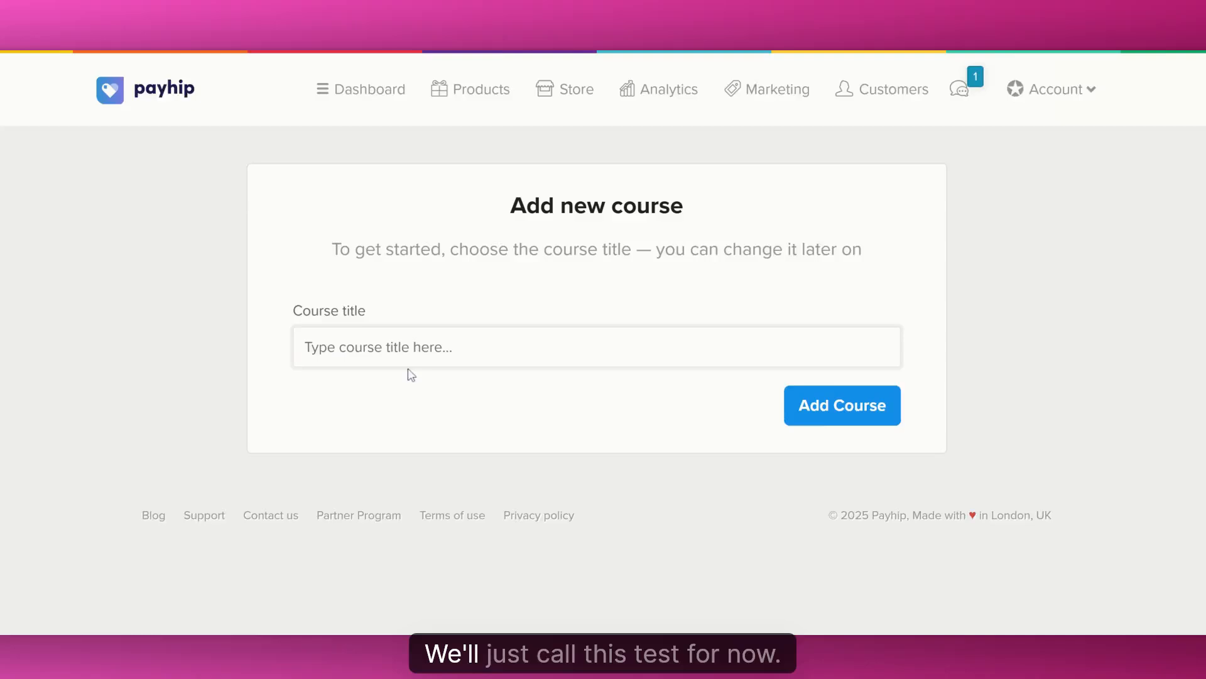
{"action": "left_click", "coordinate": [53, 506]}
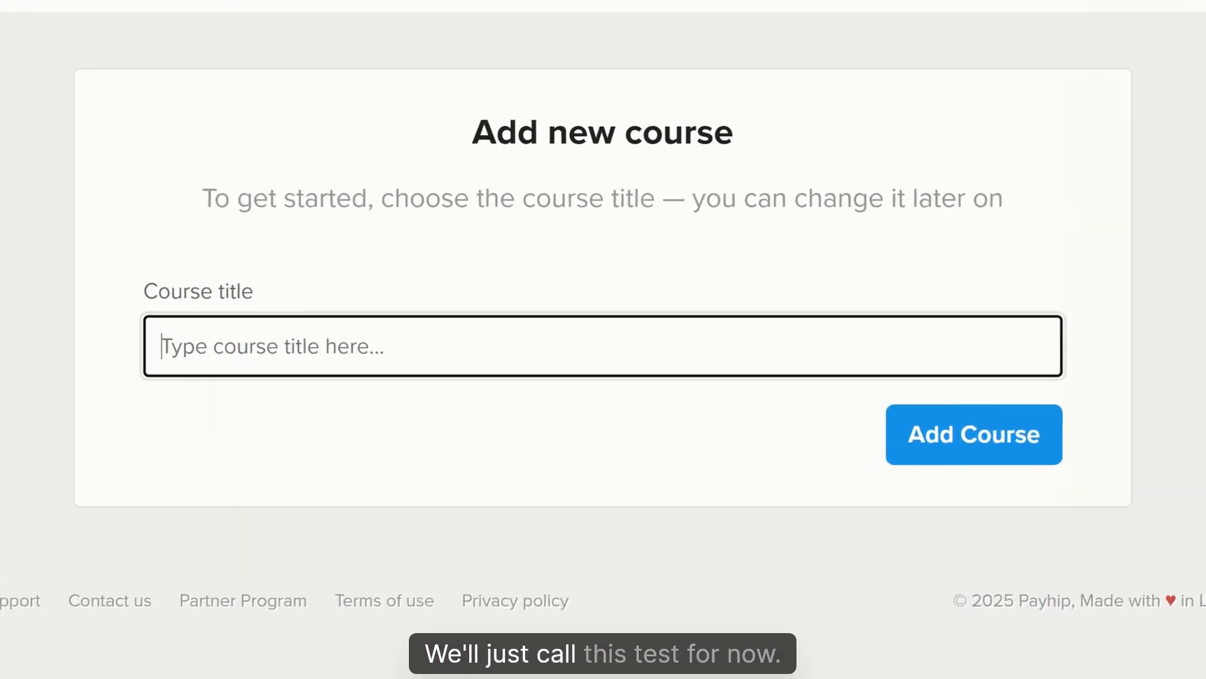
{"action": "type", "text": "test"}
{"action": "key", "text": "Return"}
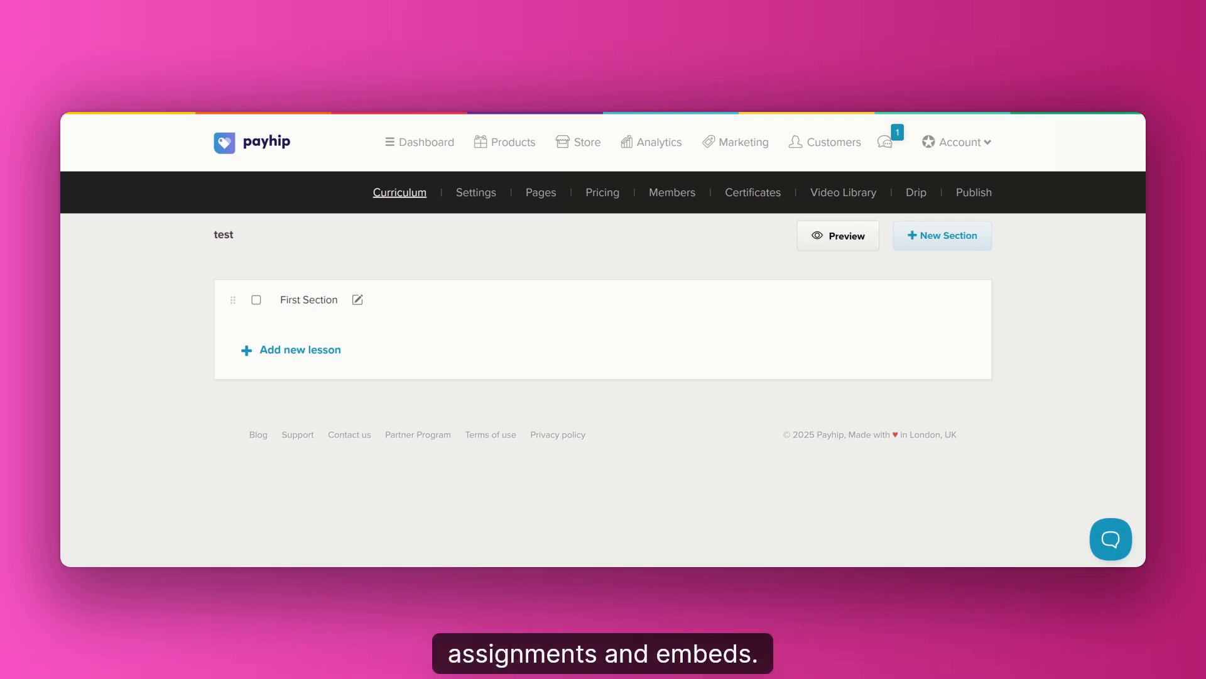
- Add a section named "mod 2", with three new lessons in First Section and two in mod 2
{"action": "left_click", "coordinate": [927, 237]}
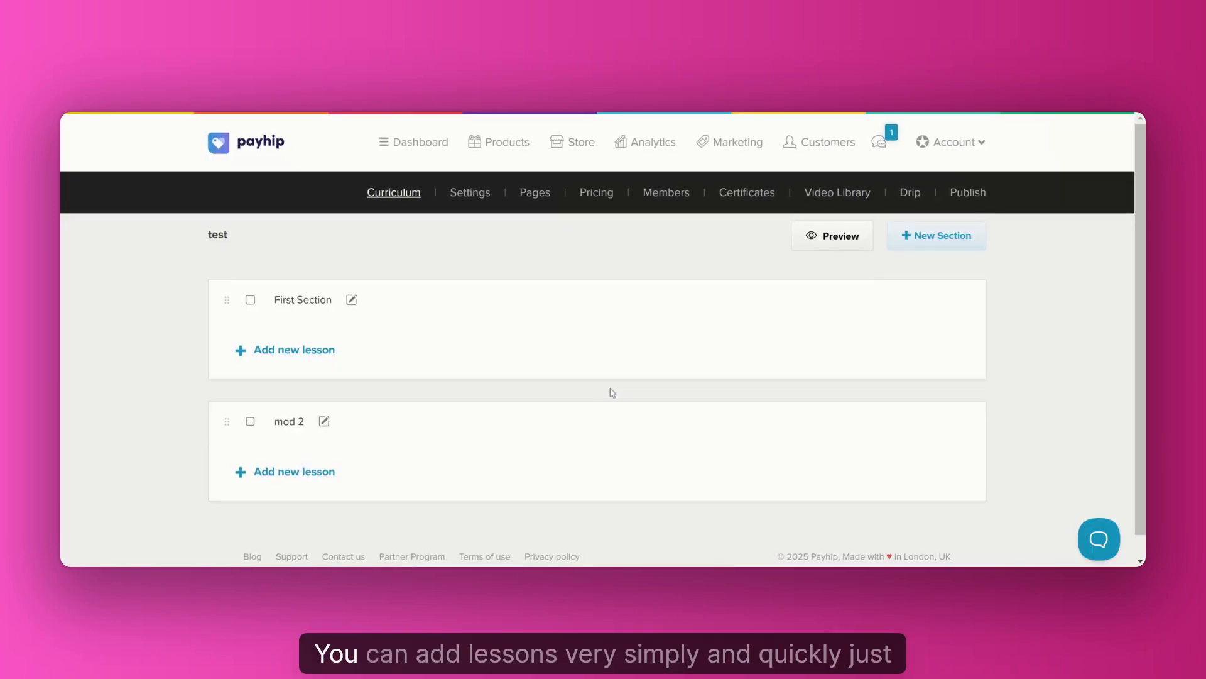
{"action": "left_click", "coordinate": [315, 351]}
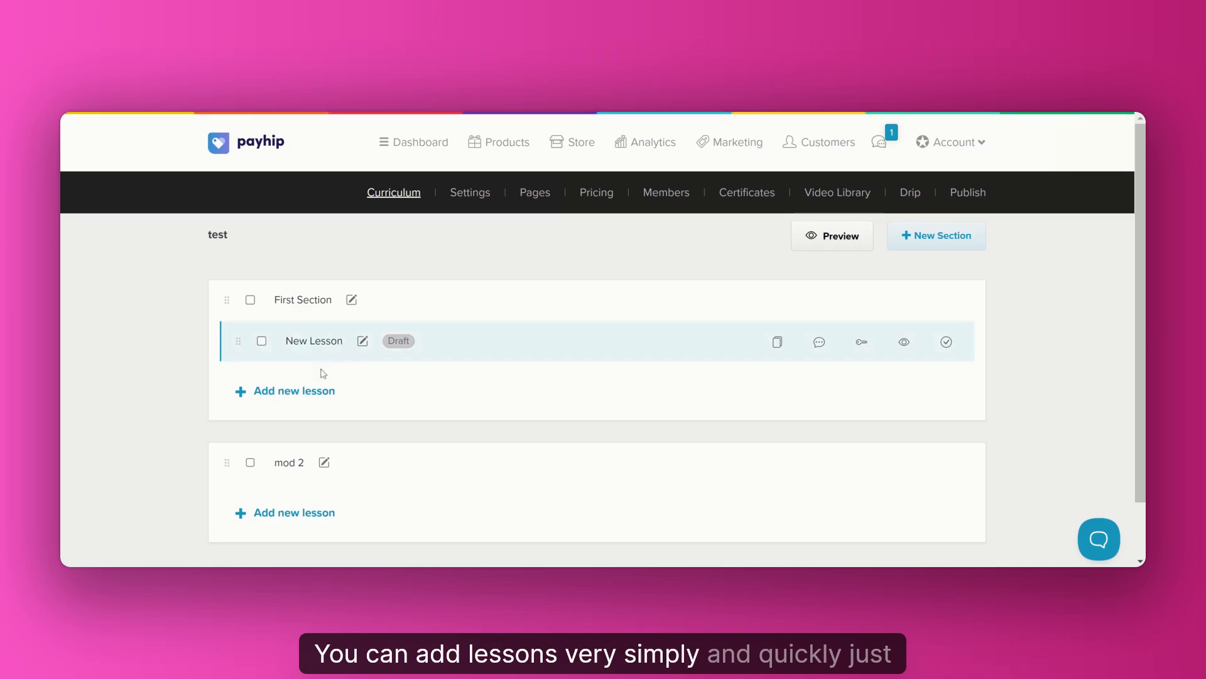
{"action": "left_click", "coordinate": [313, 394]}
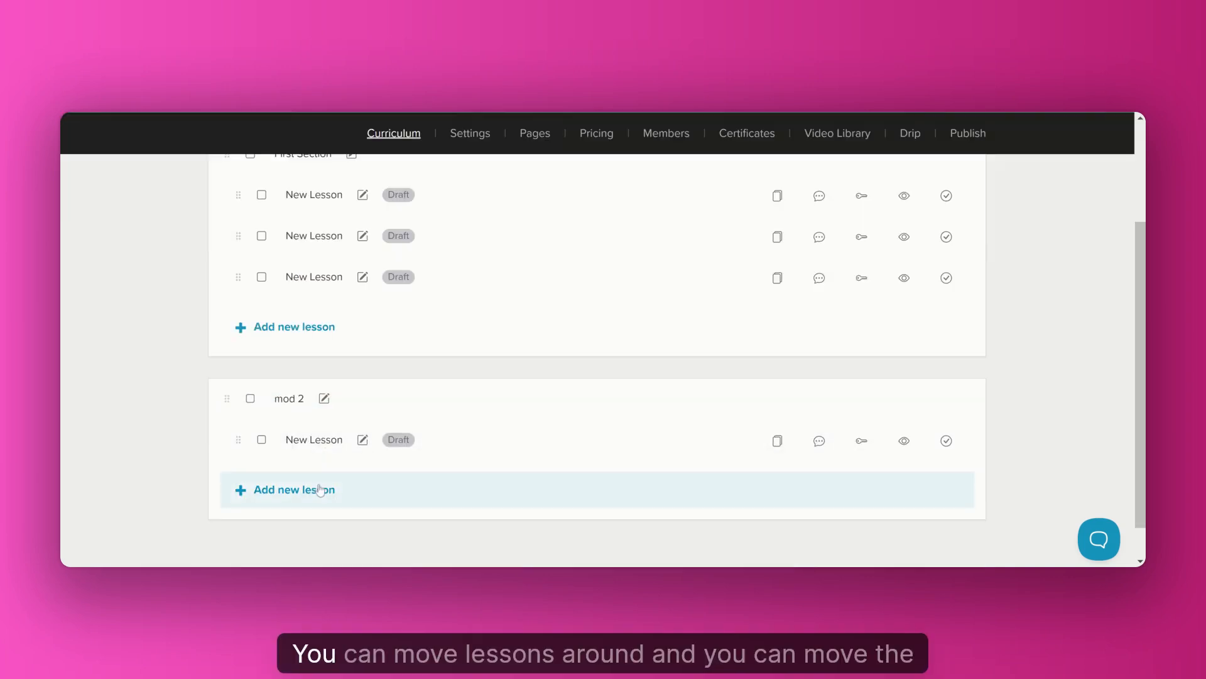
{"action": "left_click", "coordinate": [318, 488]}
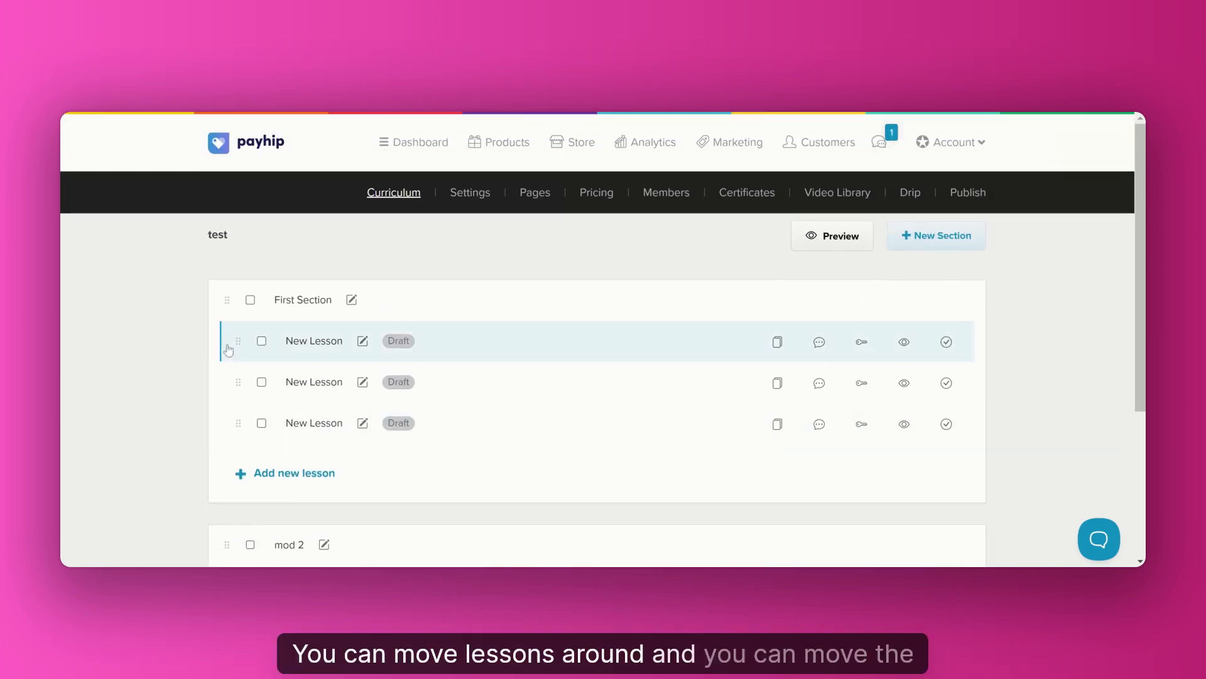
- Move the mod 2 section above First Section and publish the second lesson in mod 2
{"action": "mouse_move", "coordinate": [227, 346]}
{"action": "left_mouse_down"}
{"action": "mouse_move", "coordinate": [226, 323]}
{"action": "mouse_move", "coordinate": [221, 390]}
{"action": "mouse_move", "coordinate": [230, 352]}
{"action": "left_mouse_up"}
{"action": "scroll", "coordinate": [228, 440], "scroll_direction": "down", "scroll_amount": 1}
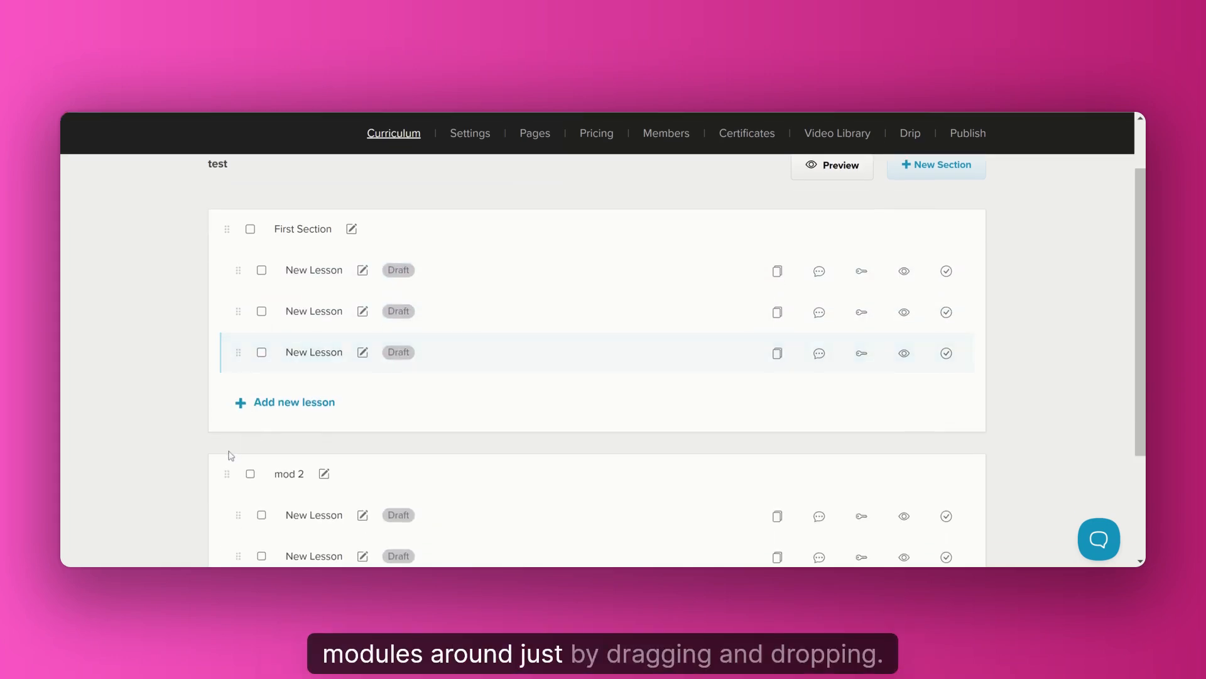
{"action": "left_click_drag", "start_coordinate": [226, 470], "coordinate": [227, 228]}
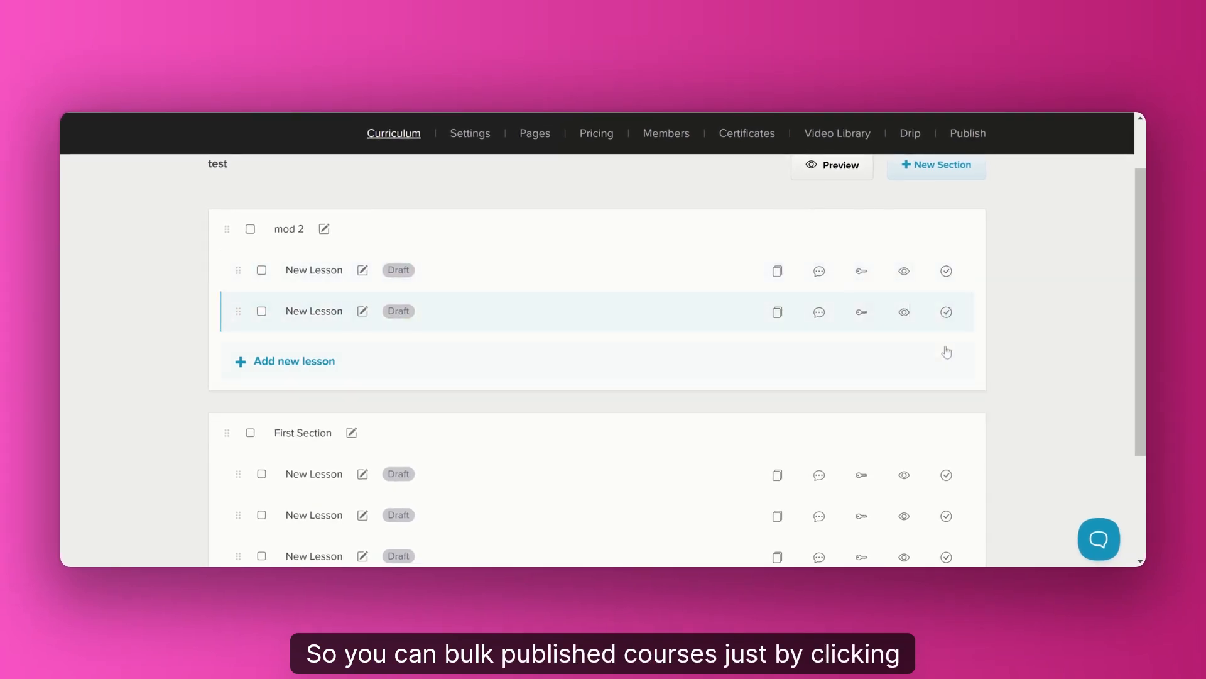
{"action": "left_click", "coordinate": [946, 313]}
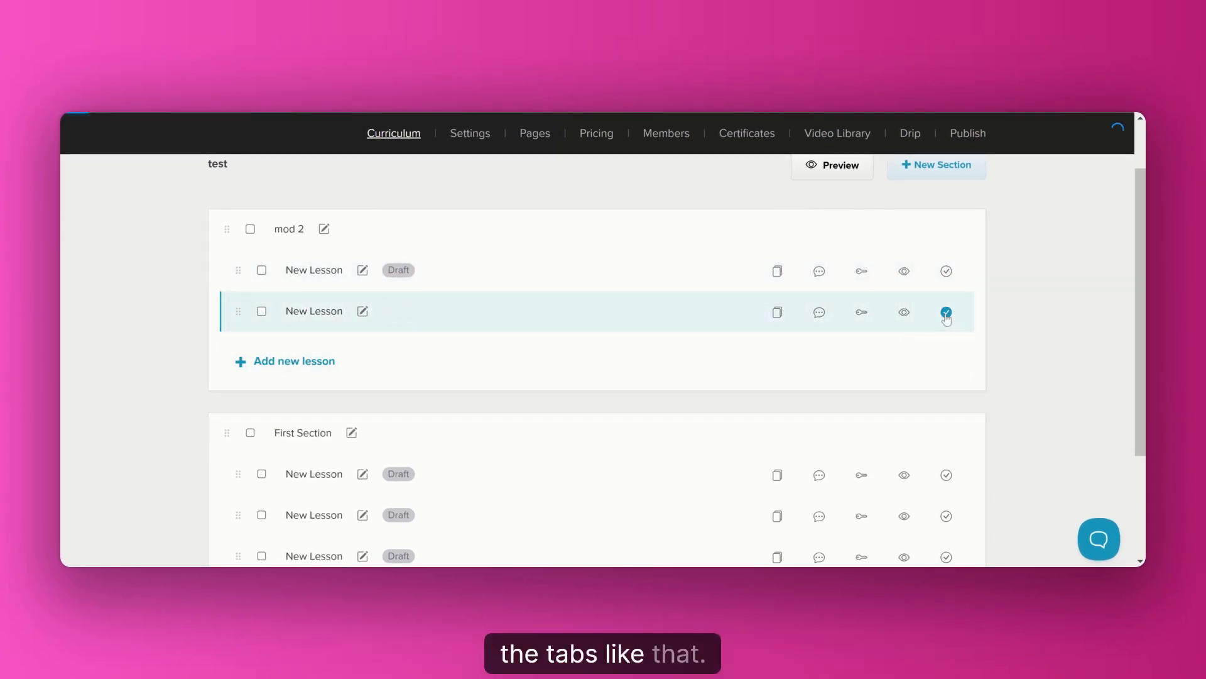
- Open the first lesson of mod 2 for editing and set its lesson type to Text
{"action": "left_click", "coordinate": [335, 275]}
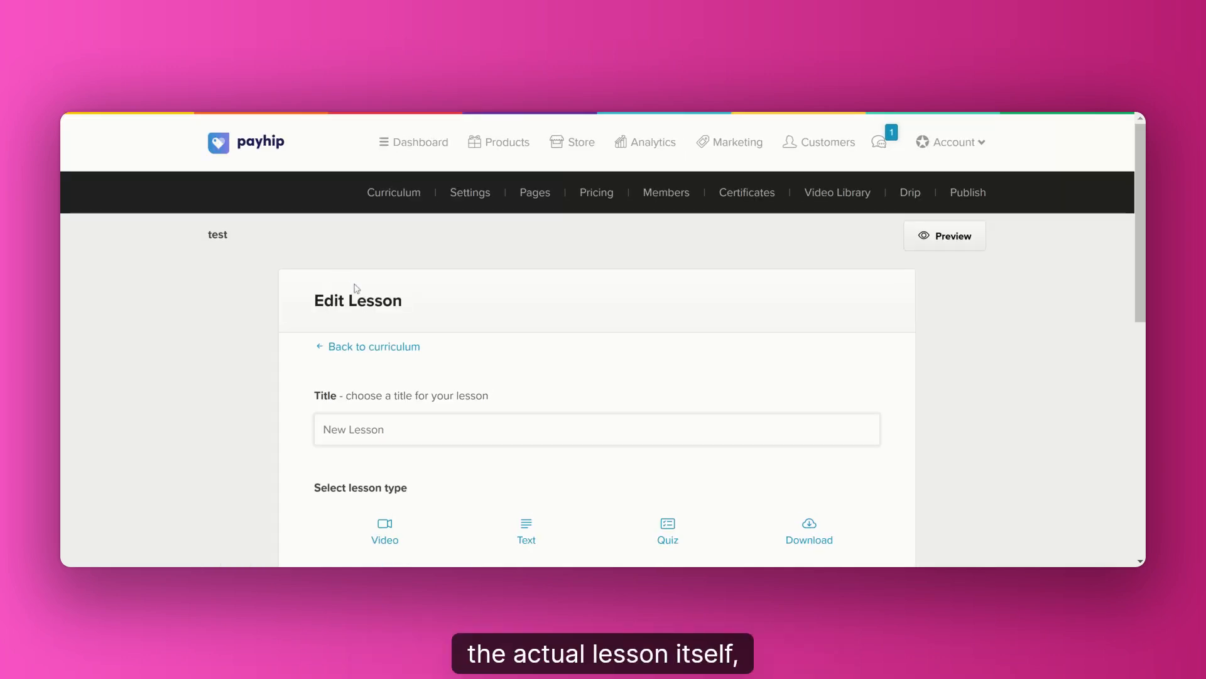
{"action": "scroll", "coordinate": [431, 320], "scroll_direction": "down", "scroll_amount": 2}
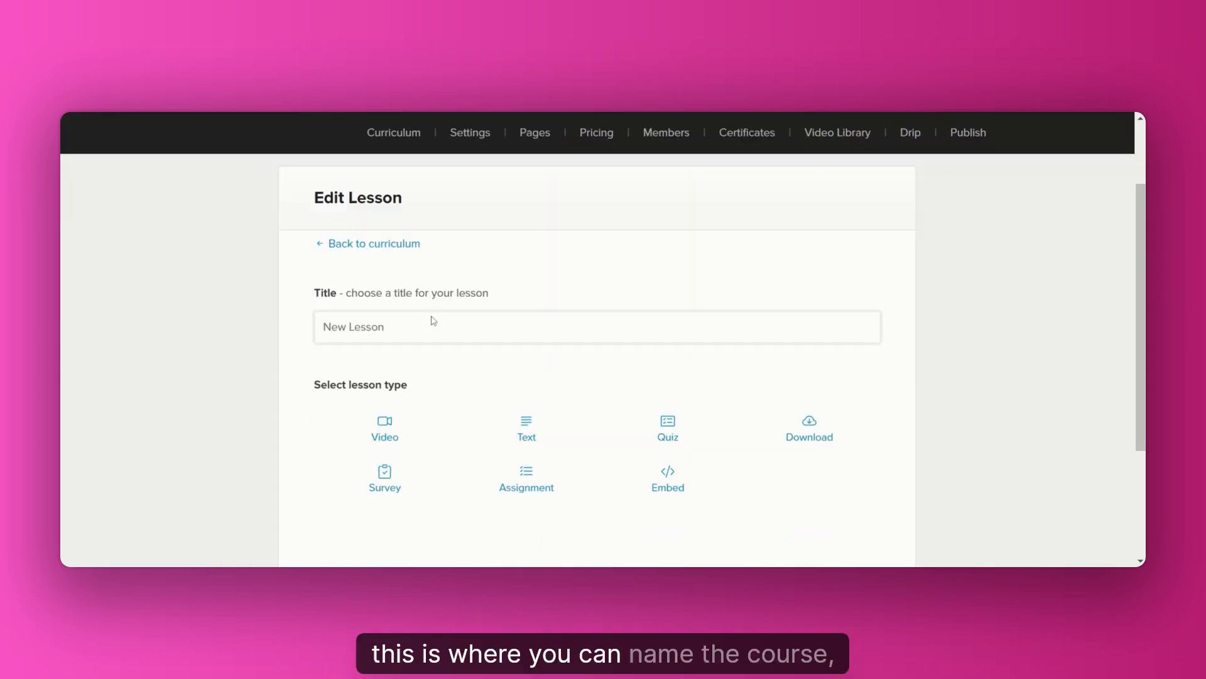
{"action": "scroll", "coordinate": [431, 320], "scroll_direction": "up", "scroll_amount": 1}
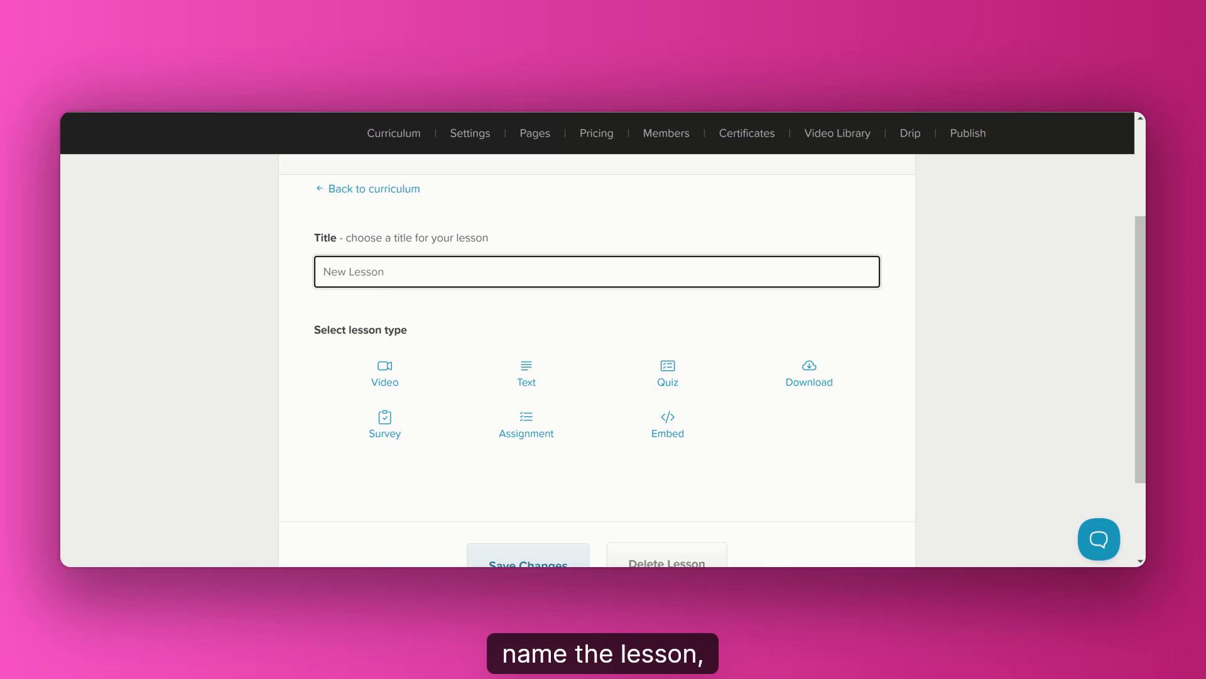
{"action": "scroll", "coordinate": [396, 296], "scroll_direction": "down", "scroll_amount": 2}
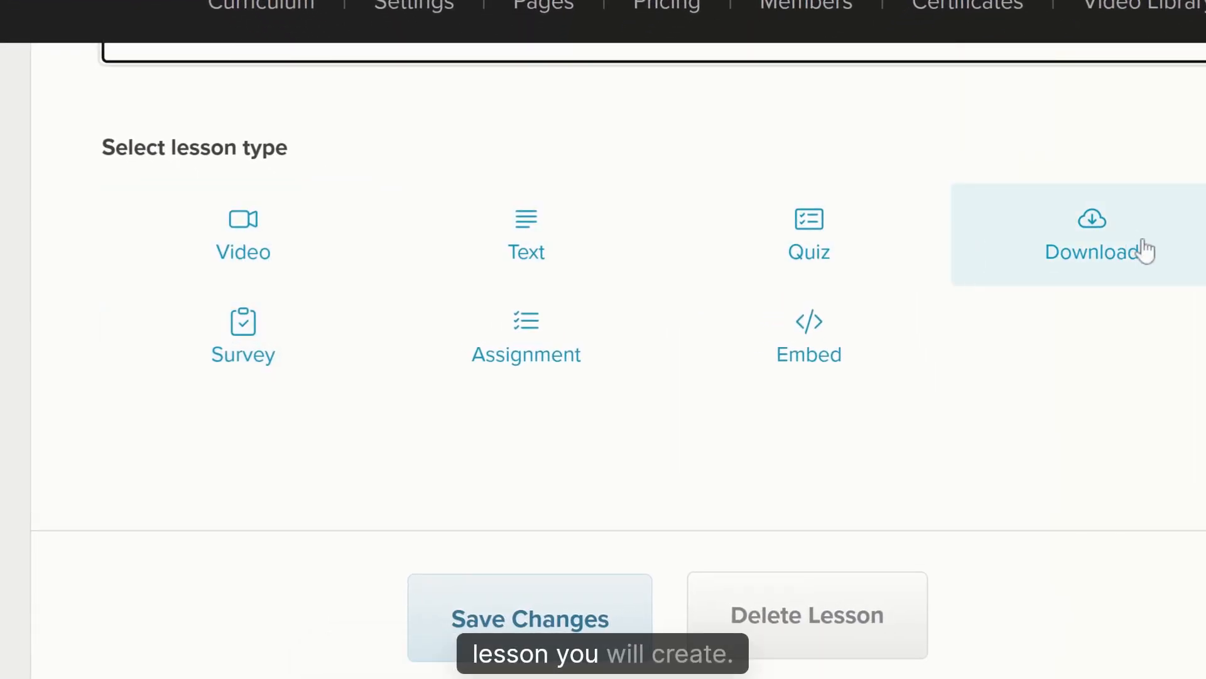
{"action": "left_click", "coordinate": [547, 225]}
- In the lesson settings, enable publishing the lesson and making it a free preview lesson
{"action": "scroll", "coordinate": [533, 247], "scroll_direction": "down", "scroll_amount": 5}
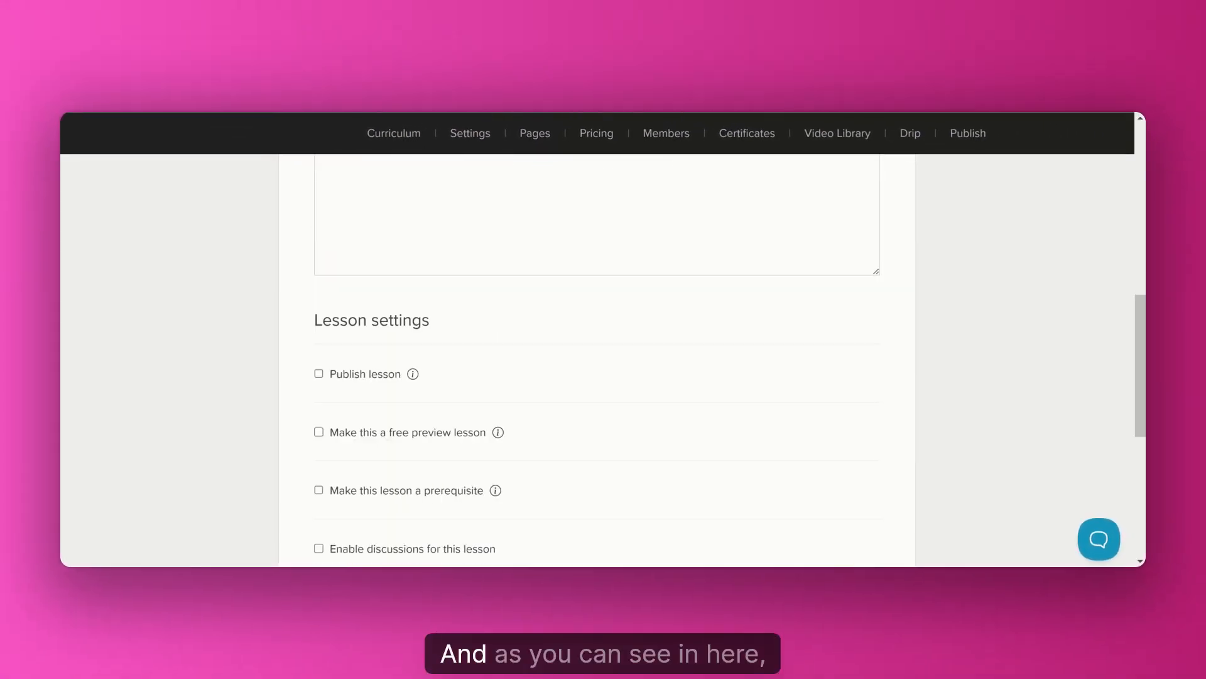
{"action": "scroll", "coordinate": [485, 261], "scroll_direction": "up", "scroll_amount": 3}
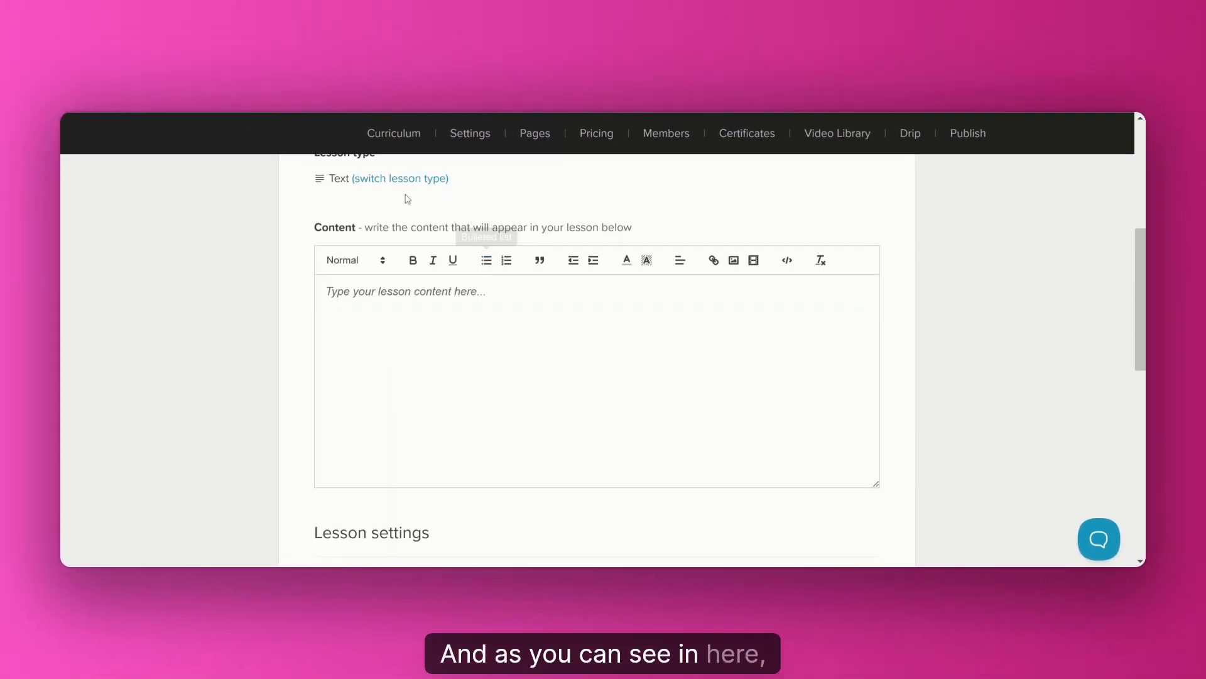
{"action": "scroll", "coordinate": [475, 213], "scroll_direction": "up", "scroll_amount": 1}
{"action": "scroll", "coordinate": [475, 217], "scroll_direction": "down", "scroll_amount": 4}
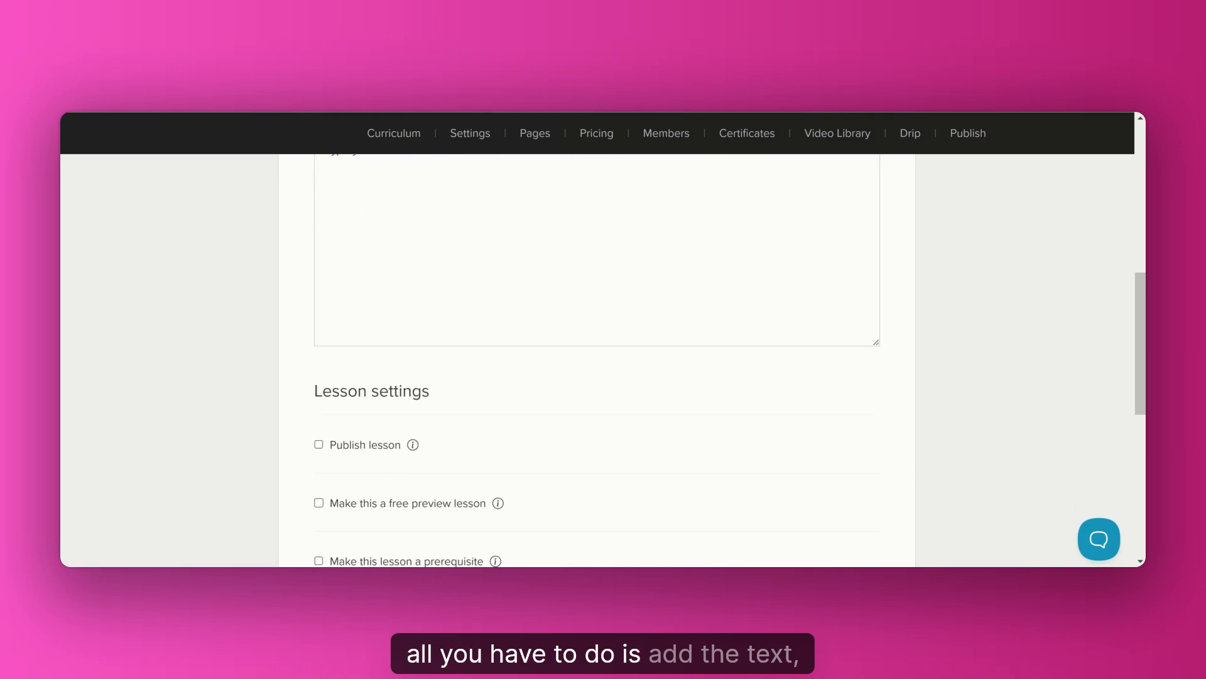
{"action": "scroll", "coordinate": [597, 352], "scroll_direction": "up", "scroll_amount": 1}
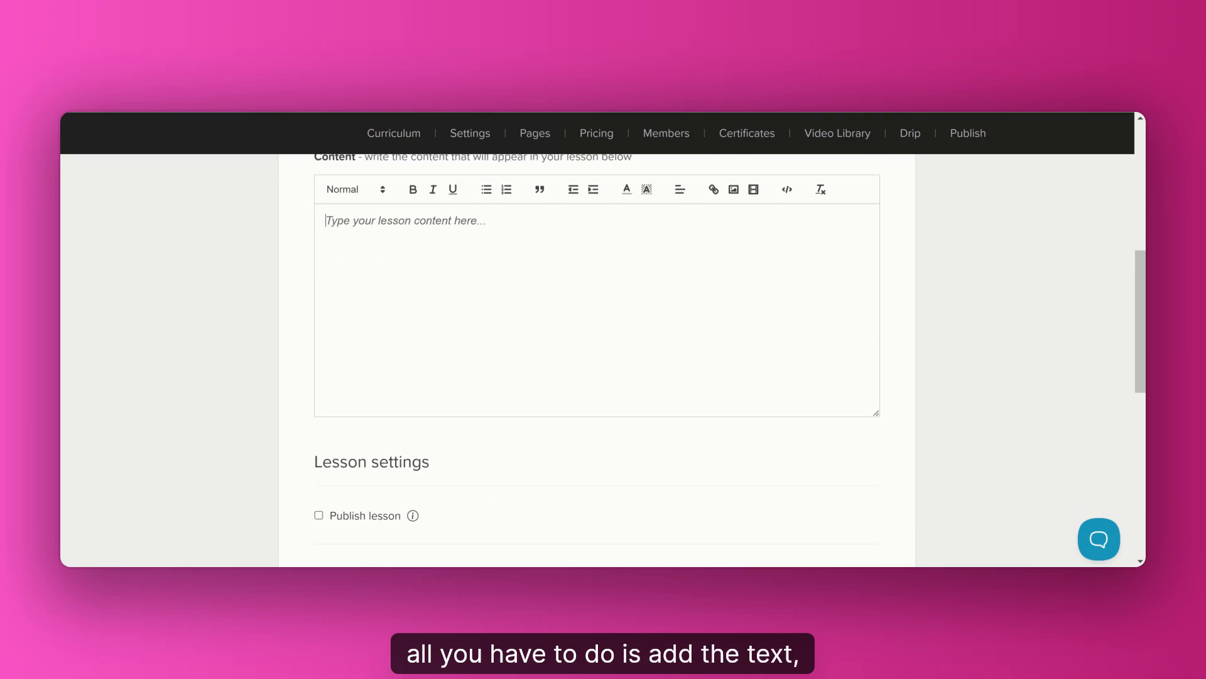
{"action": "scroll", "coordinate": [458, 318], "scroll_direction": "down", "scroll_amount": 3}
{"action": "left_click", "coordinate": [382, 309]}
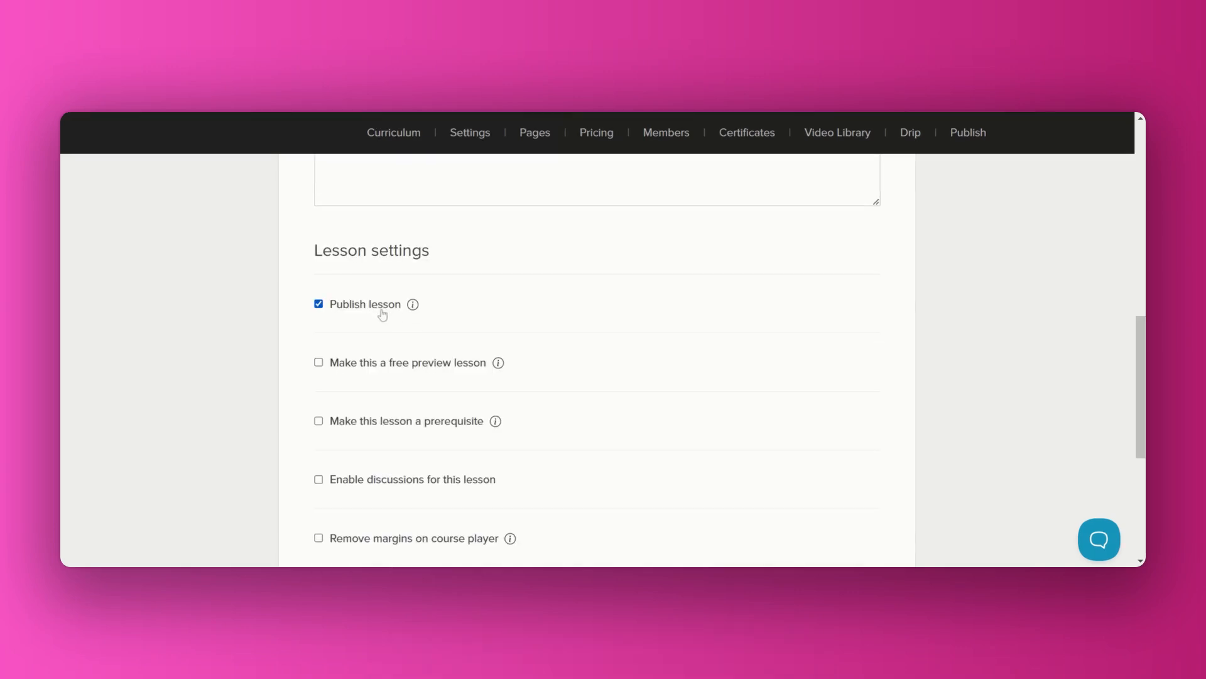
{"action": "left_click", "coordinate": [446, 362]}
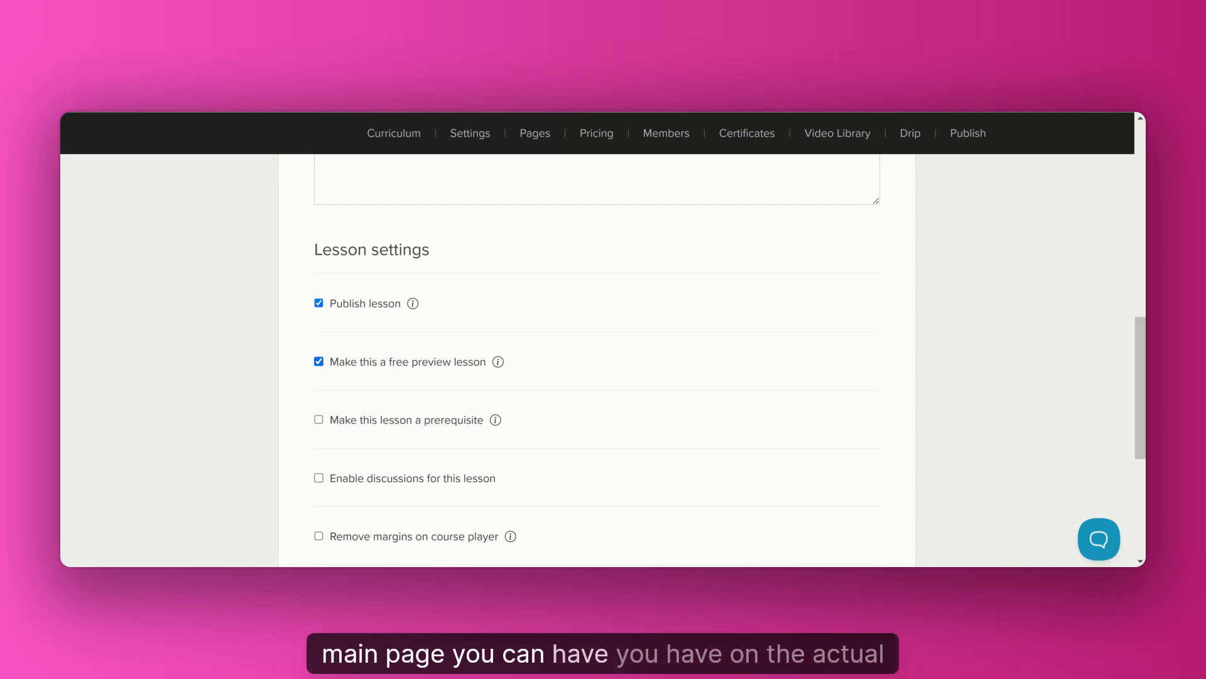
- Switch the lesson type from Text to Video
{"action": "scroll", "coordinate": [431, 349], "scroll_direction": "down", "scroll_amount": 3}
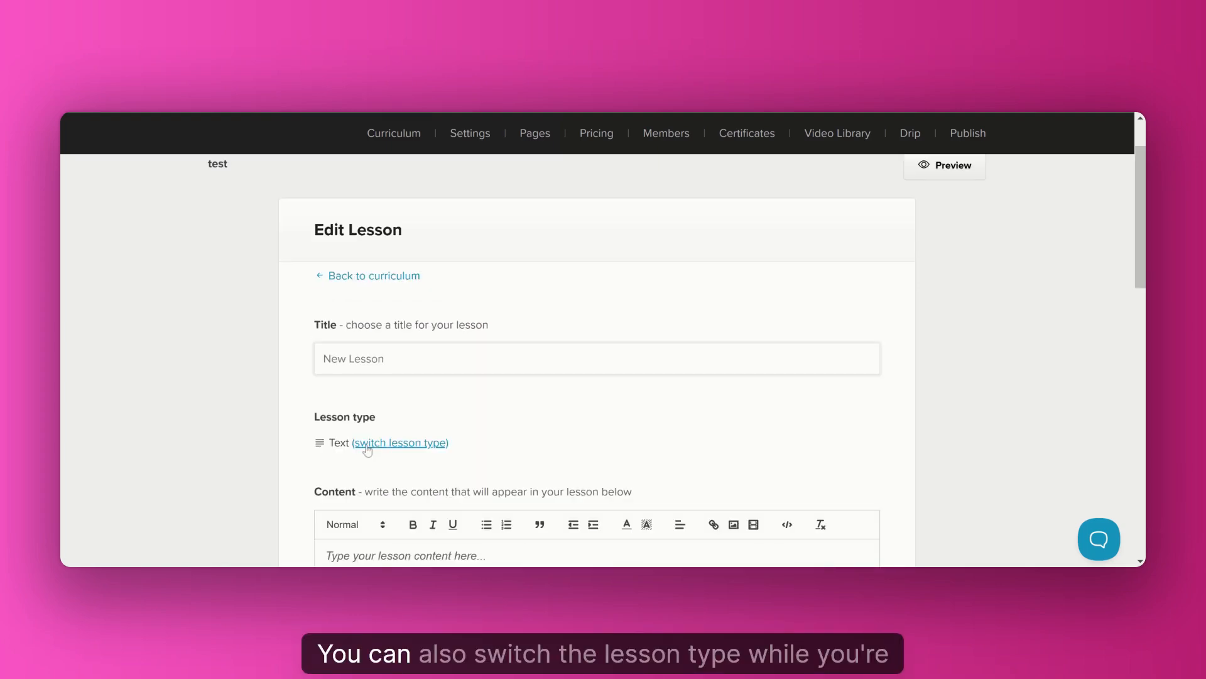
{"action": "left_click", "coordinate": [382, 440]}
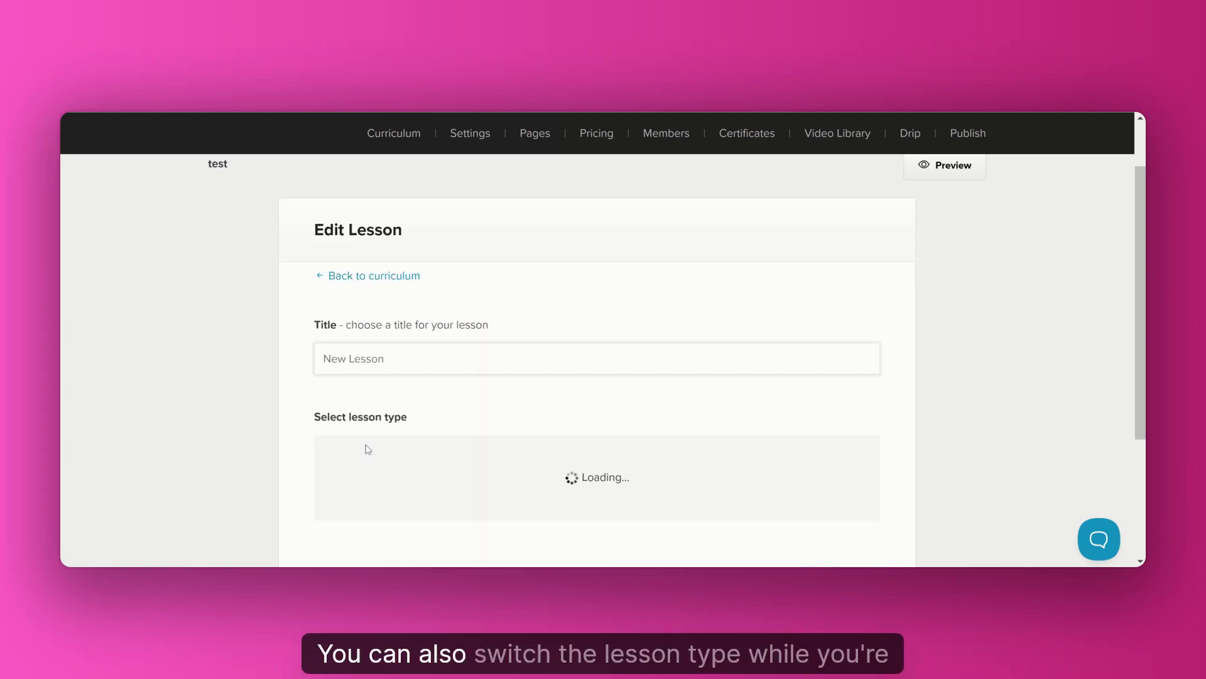
{"action": "scroll", "coordinate": [434, 415], "scroll_direction": "down", "scroll_amount": 3}
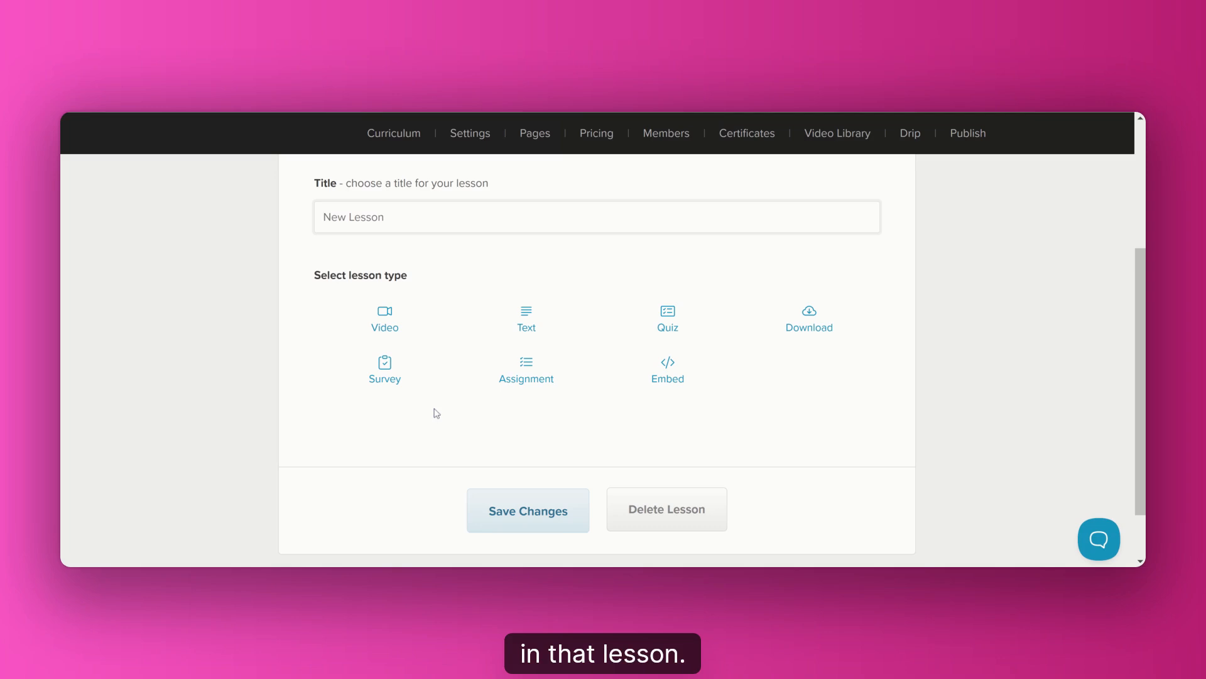
{"action": "left_click", "coordinate": [390, 329]}
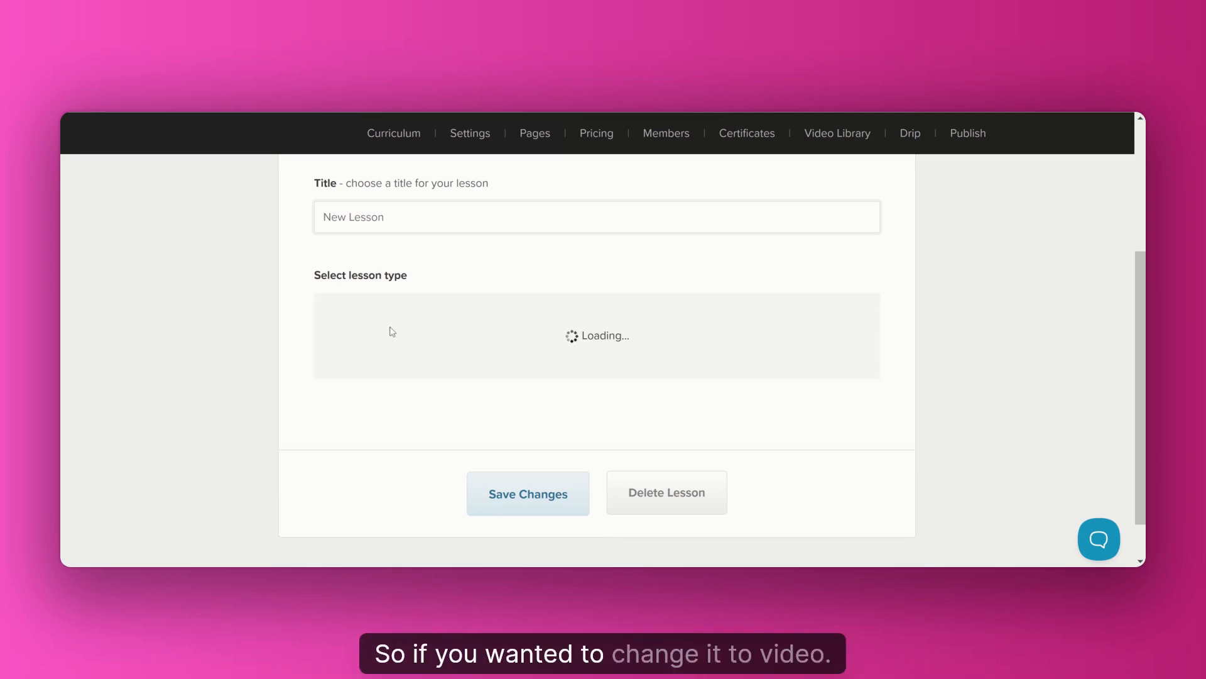
{"action": "scroll", "coordinate": [440, 327], "scroll_direction": "down", "scroll_amount": 1}
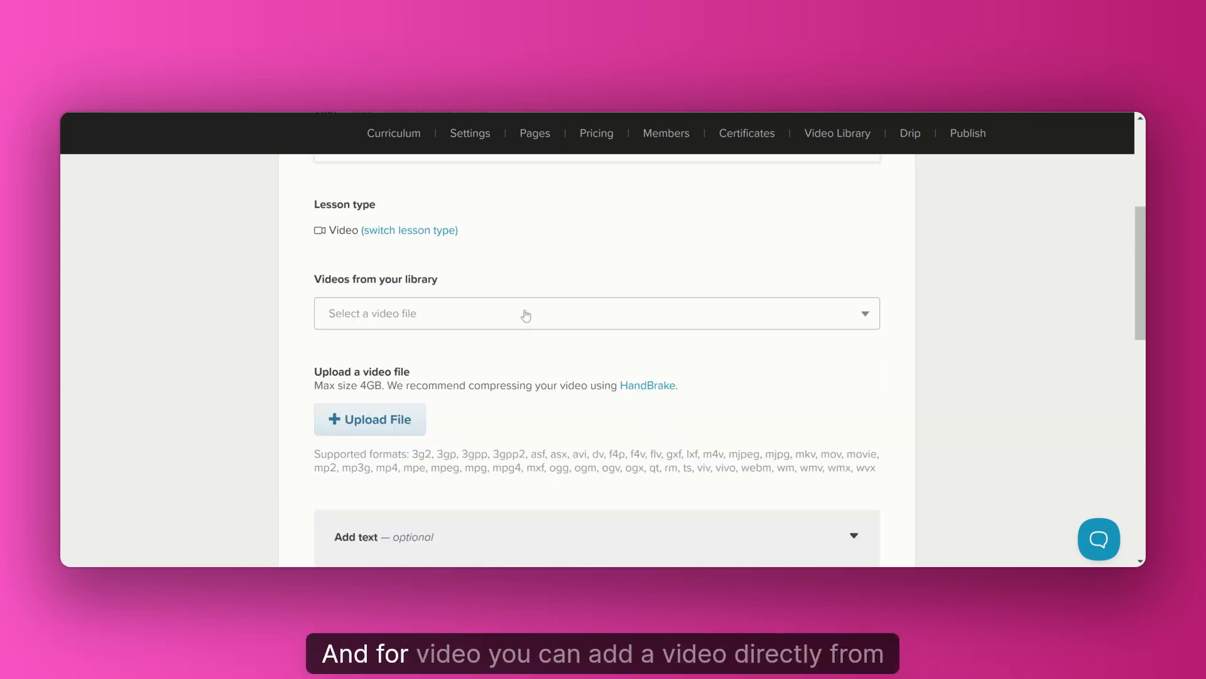
- Examine the choices for adding a video from the library or uploading a video file to the lesson
{"action": "left_click", "coordinate": [526, 318]}
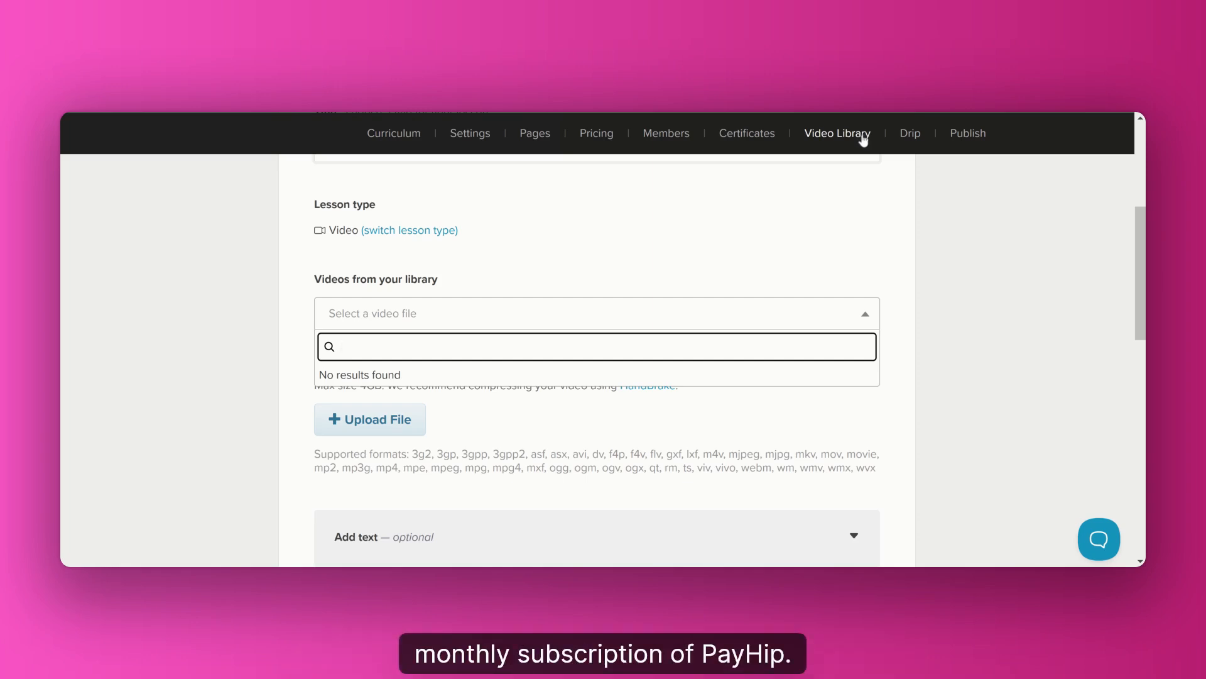
{"action": "left_click", "coordinate": [833, 224]}
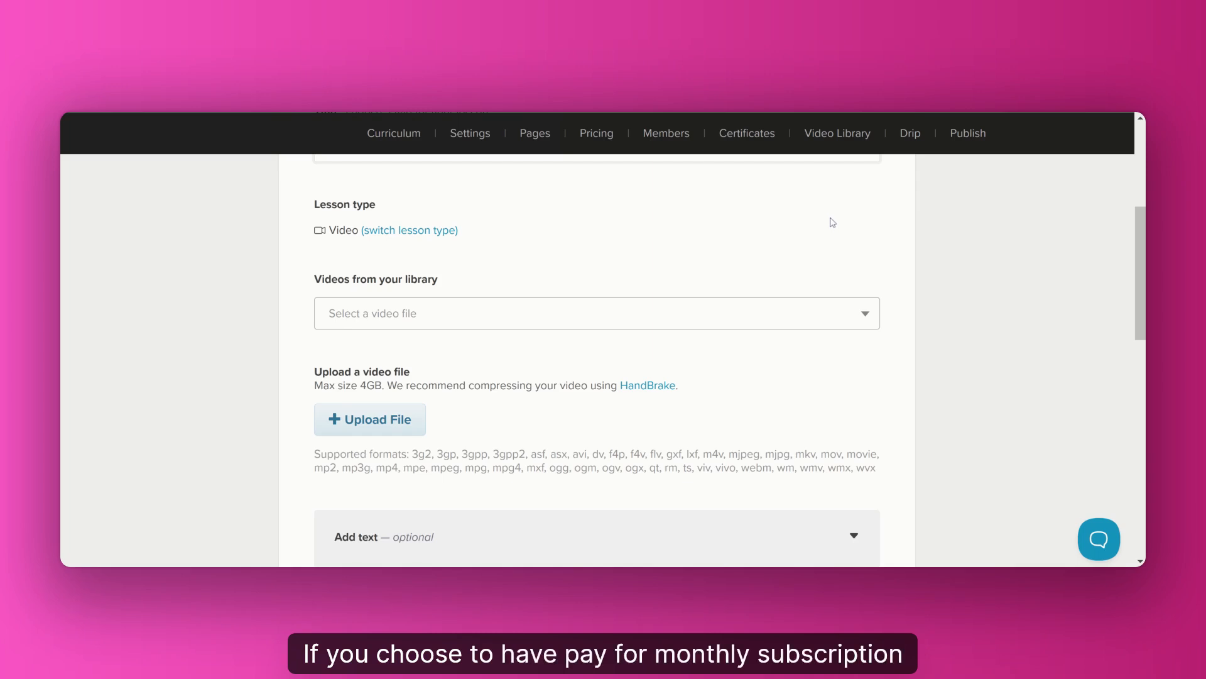
{"action": "scroll", "coordinate": [833, 222], "scroll_direction": "down", "scroll_amount": 3}
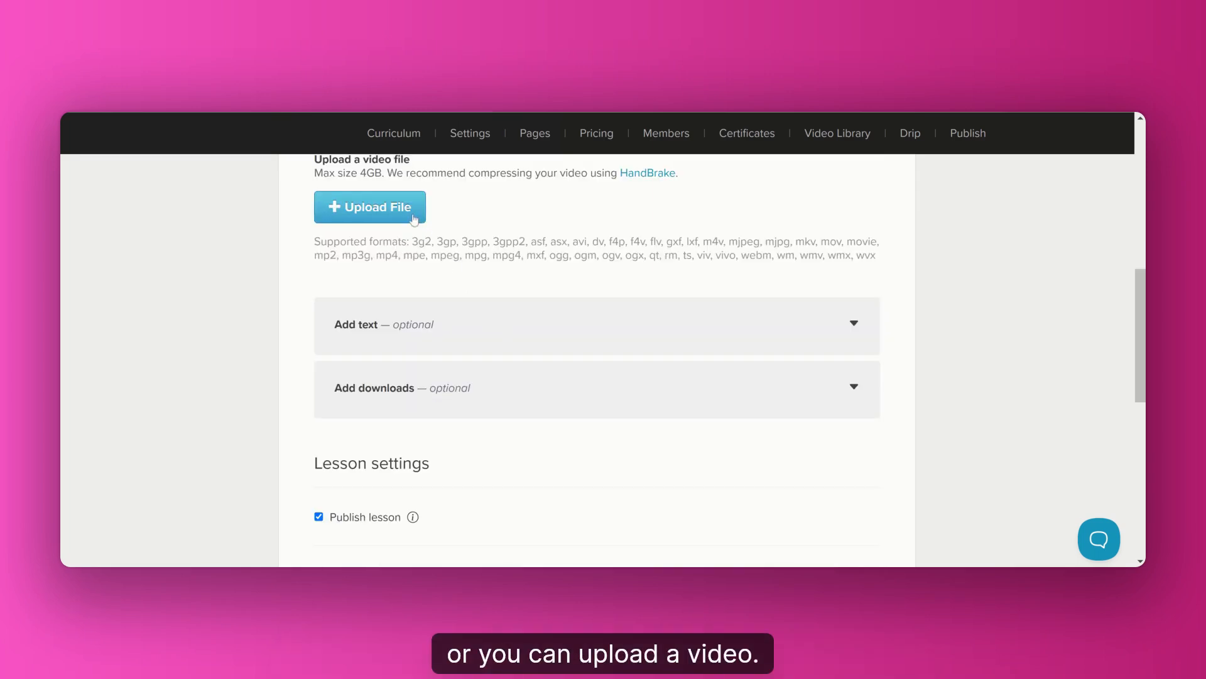
{"action": "scroll", "coordinate": [390, 264], "scroll_direction": "up", "scroll_amount": 4}
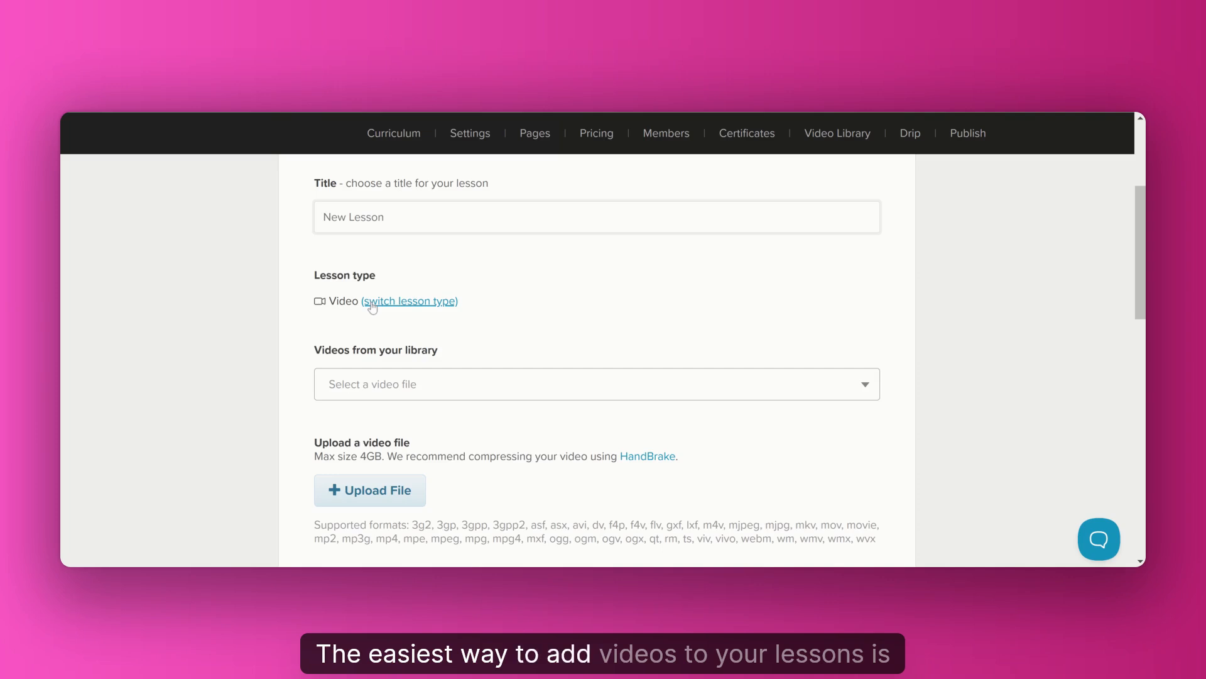
- Switch the lesson type back to Text and review the lesson content with the embedded "mmu intro" video
{"action": "left_click", "coordinate": [373, 303]}
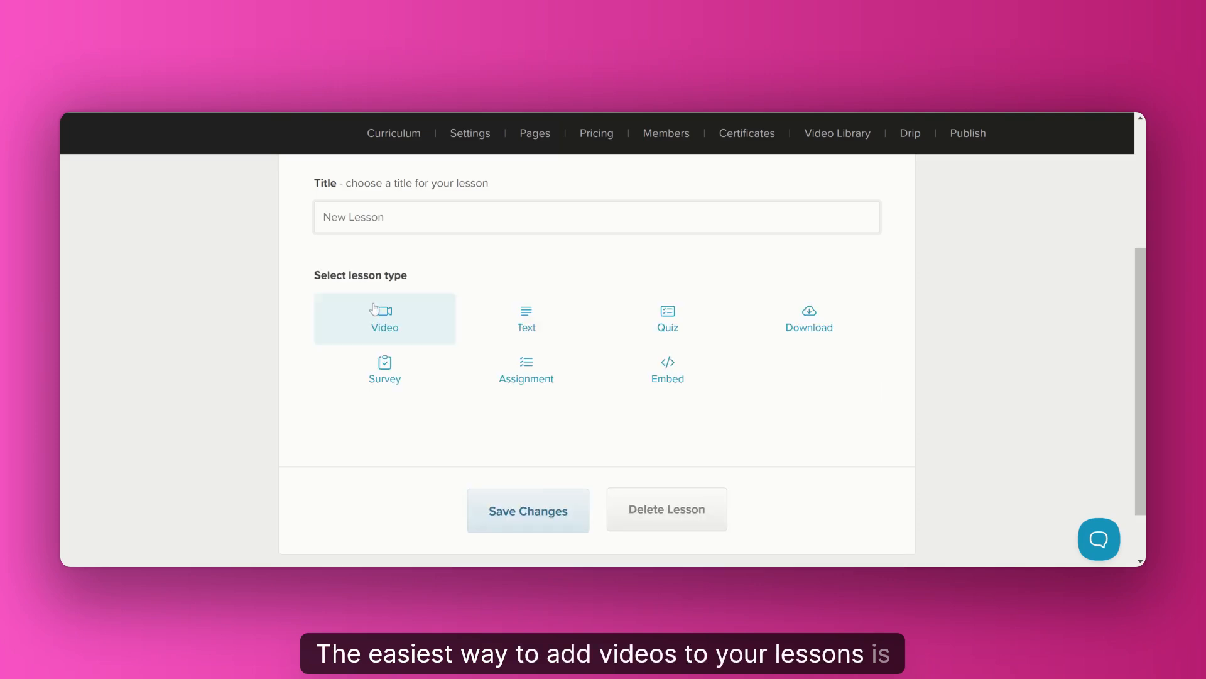
{"action": "left_click", "coordinate": [678, 375]}
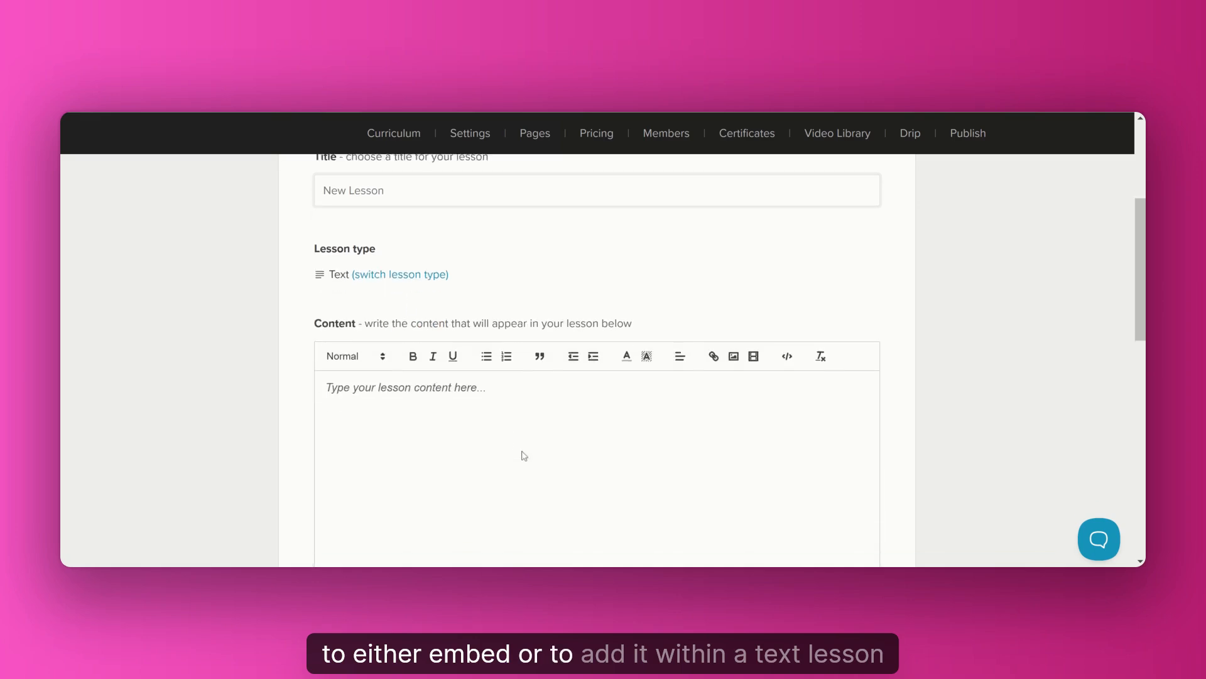
{"action": "scroll", "coordinate": [524, 454], "scroll_direction": "down", "scroll_amount": 1}
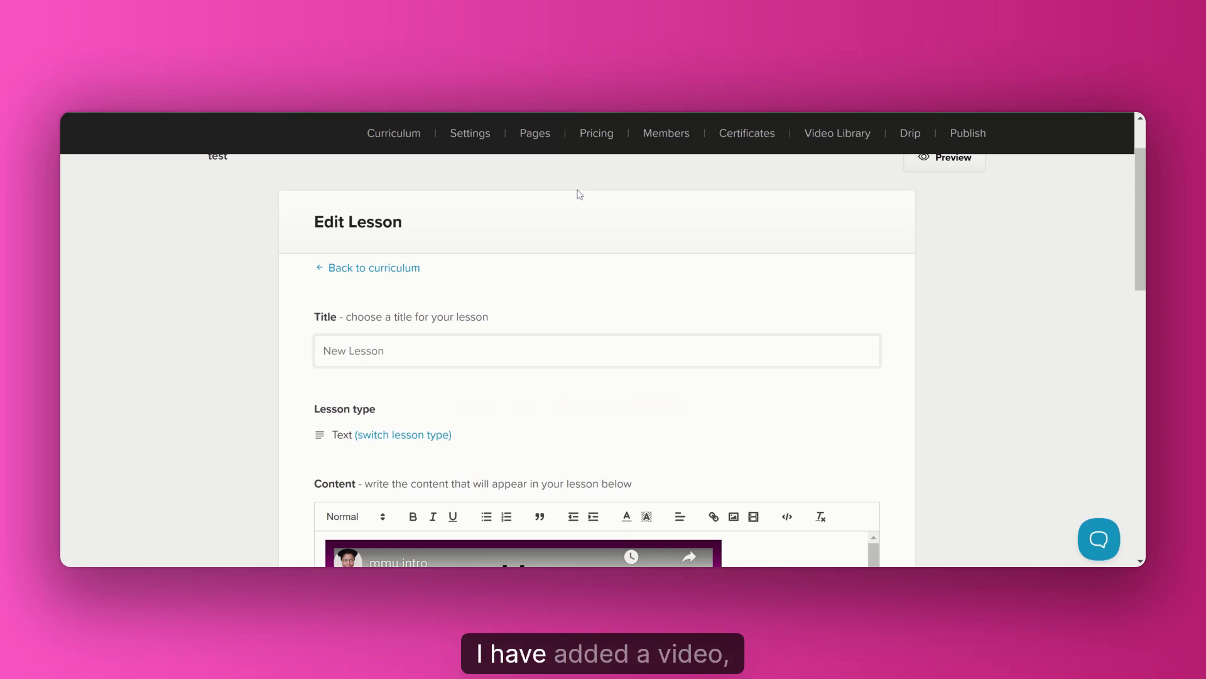
{"action": "scroll", "coordinate": [575, 242], "scroll_direction": "down", "scroll_amount": 4}
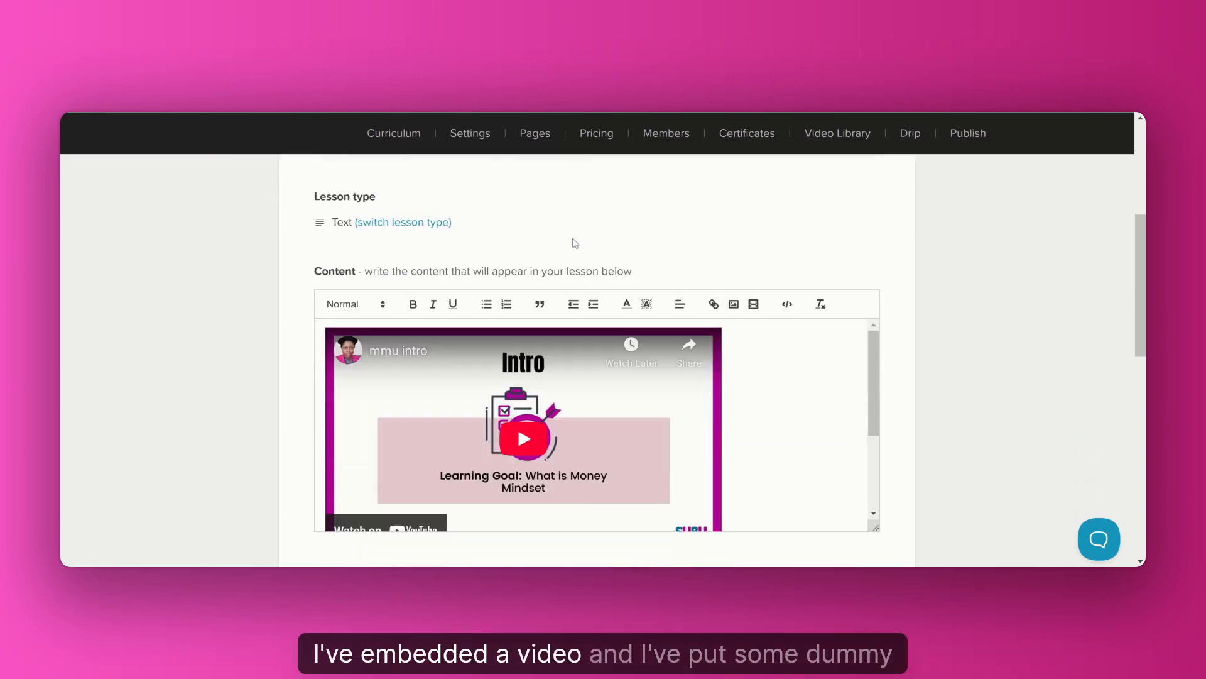
- Review the lesson's embedded video and dummy text, and save the lesson changes
{"action": "scroll", "coordinate": [474, 411], "scroll_direction": "down", "scroll_amount": 2}
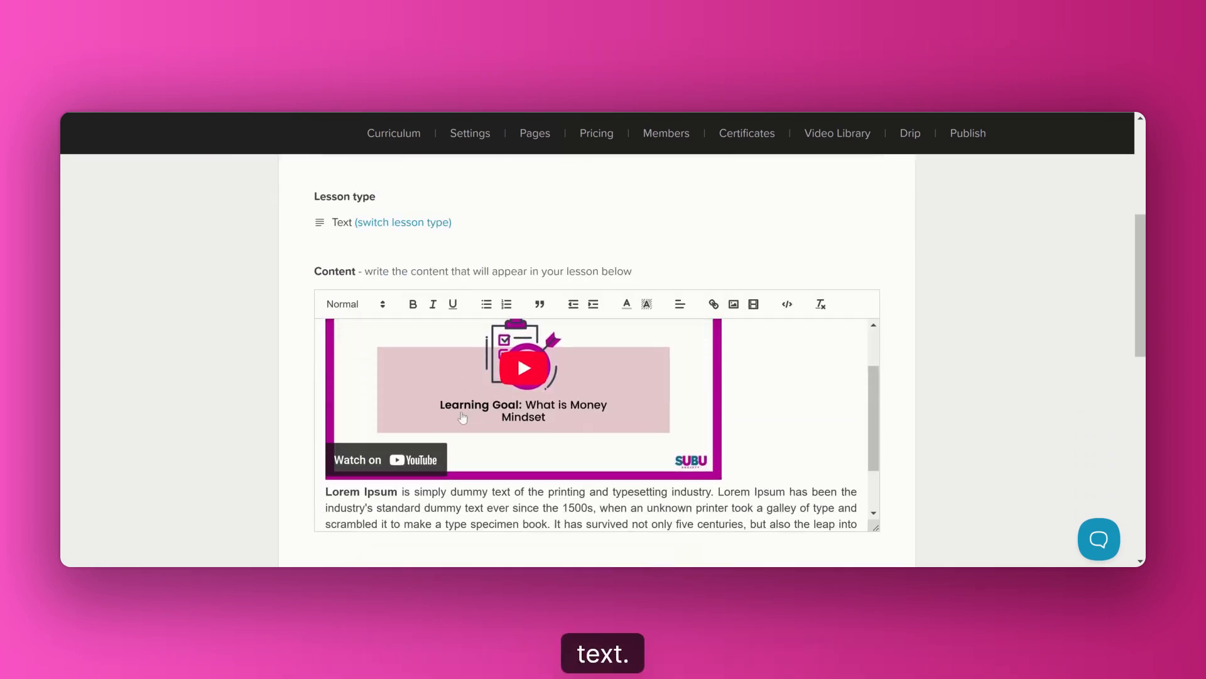
{"action": "scroll", "coordinate": [457, 423], "scroll_direction": "down", "scroll_amount": 2}
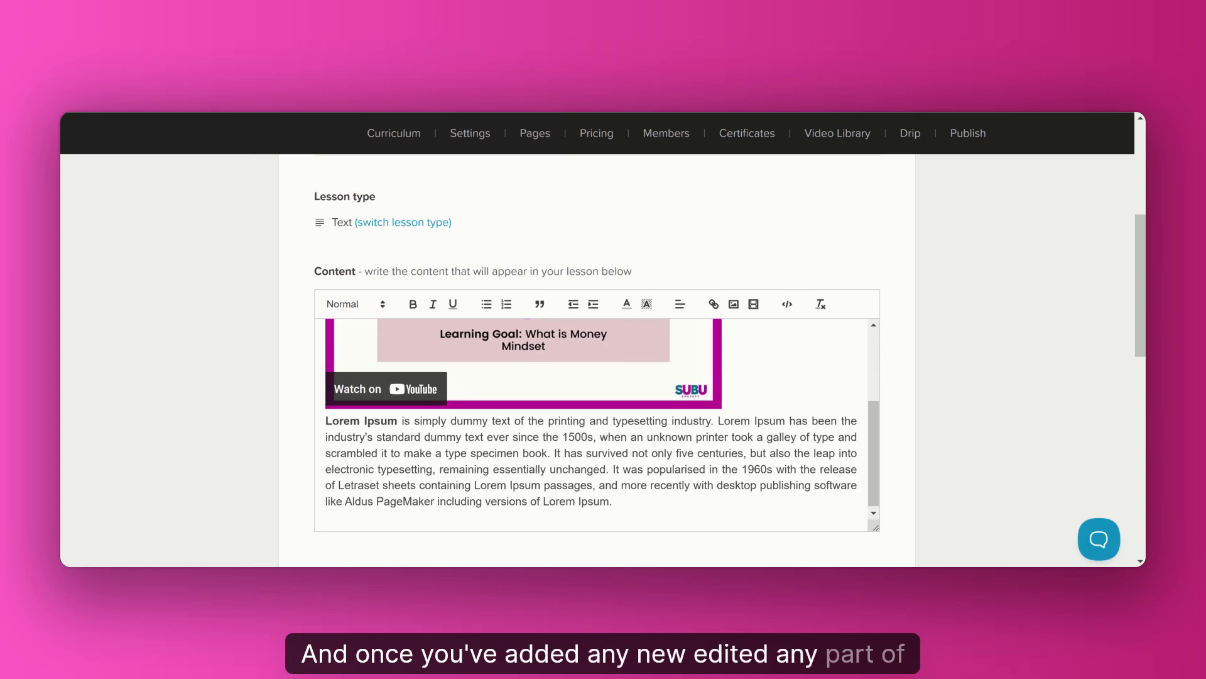
{"action": "scroll", "coordinate": [285, 458], "scroll_direction": "down", "scroll_amount": 8}
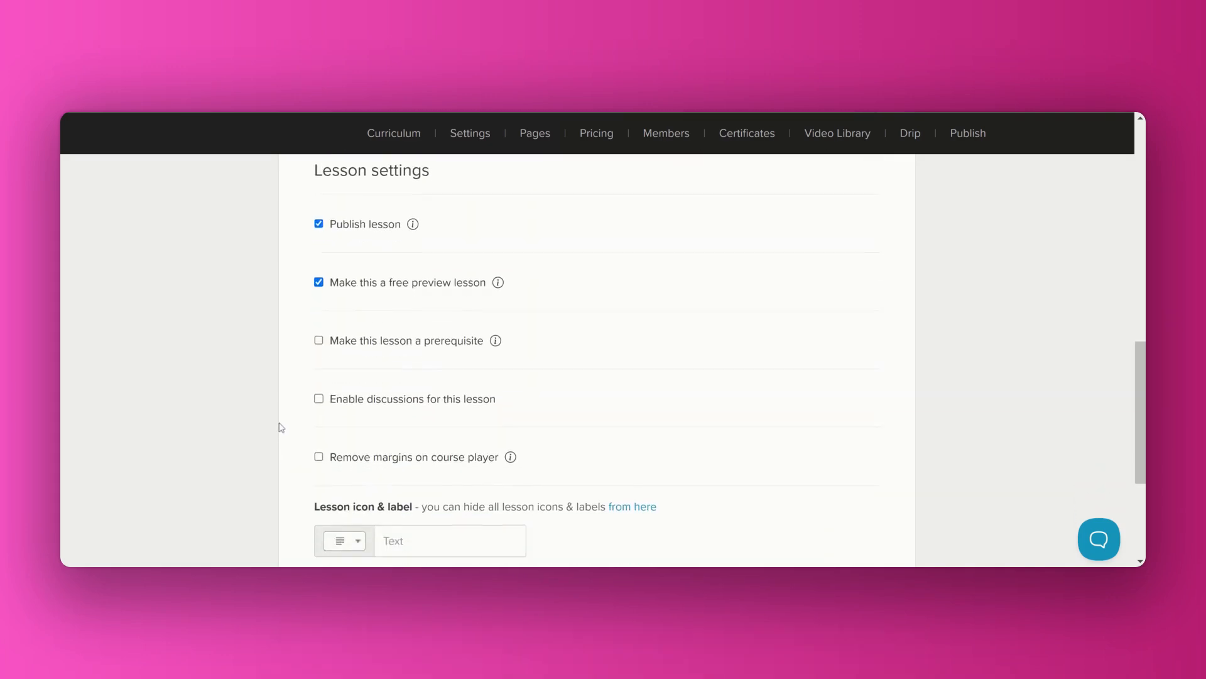
{"action": "scroll", "coordinate": [281, 428], "scroll_direction": "down", "scroll_amount": 3}
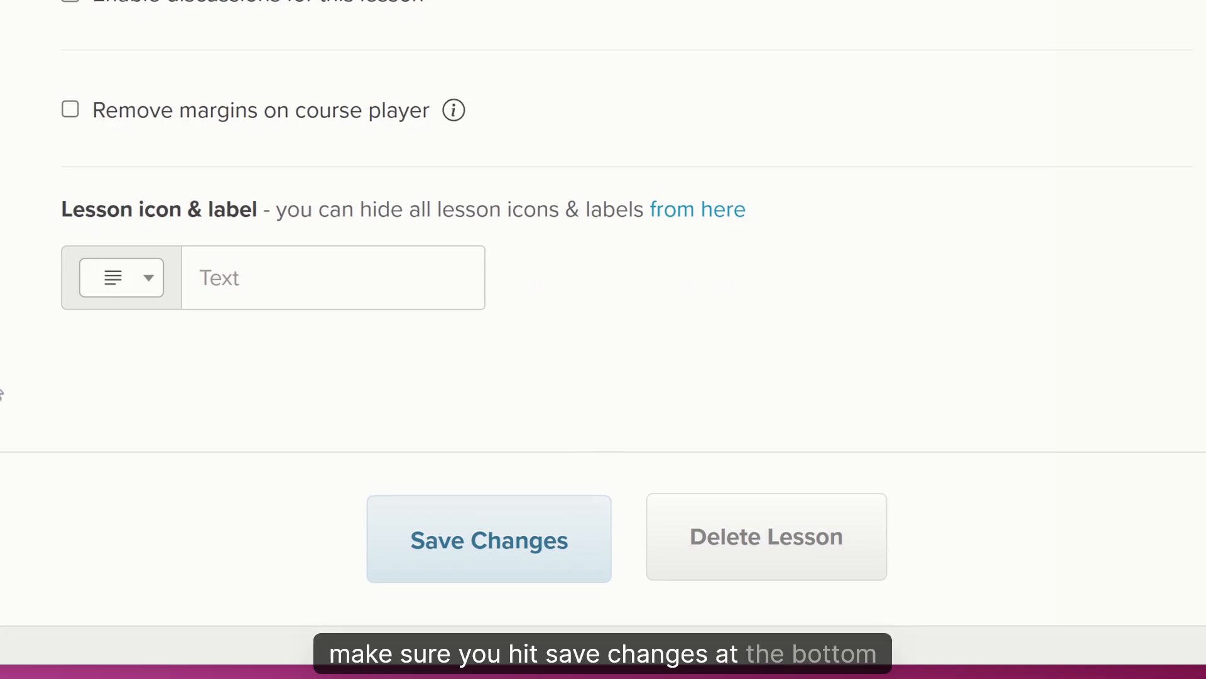
{"action": "scroll", "coordinate": [614, 517], "scroll_direction": "down", "scroll_amount": 2}
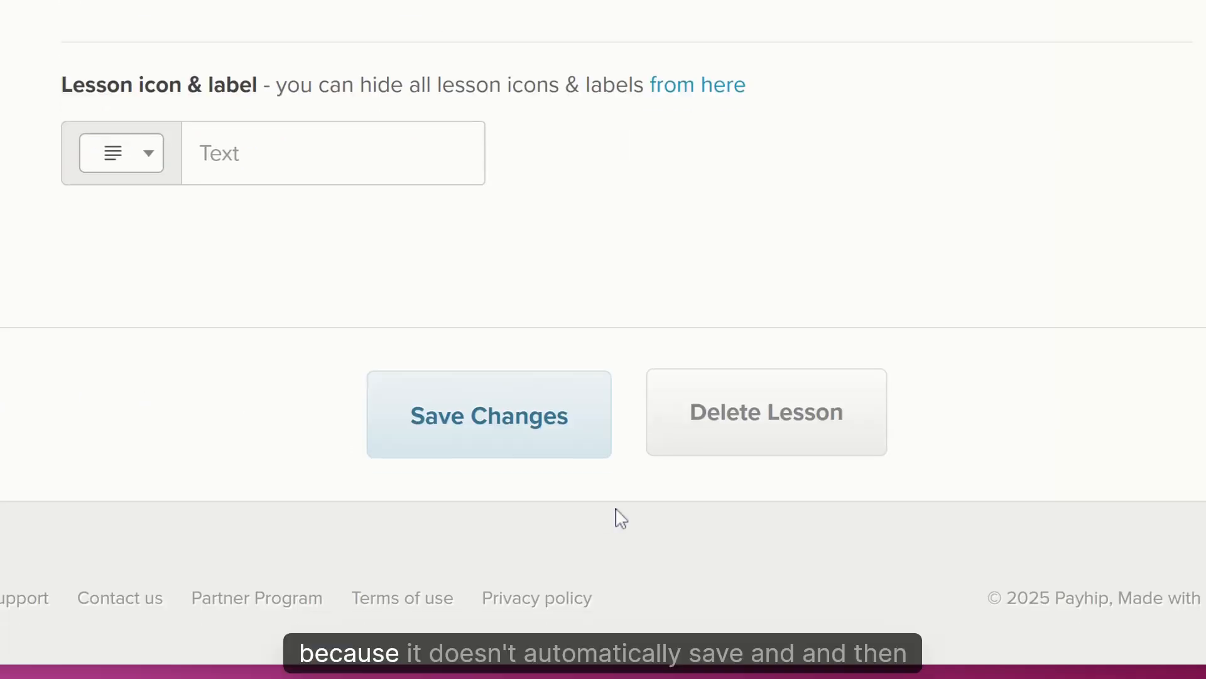
{"action": "left_click", "coordinate": [494, 433]}
- Return to the course curriculum and preview the course as an enrolled student
{"action": "scroll", "coordinate": [393, 365], "scroll_direction": "up", "scroll_amount": 3}
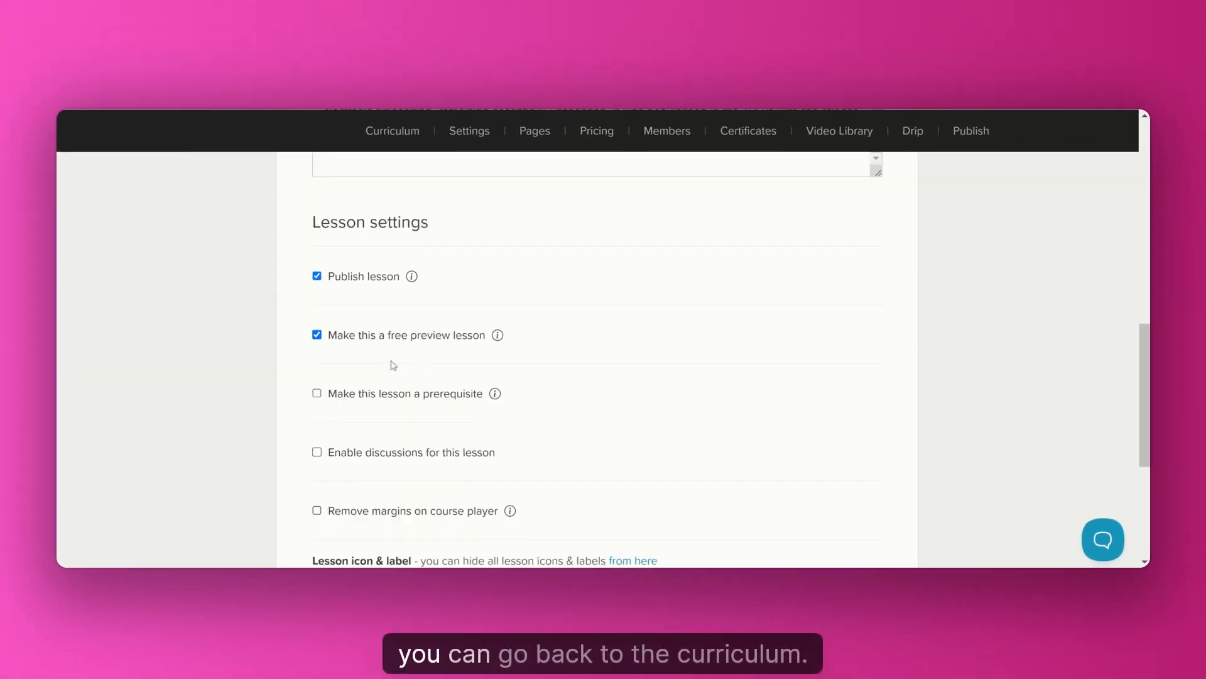
{"action": "scroll", "coordinate": [394, 365], "scroll_direction": "up", "scroll_amount": 4}
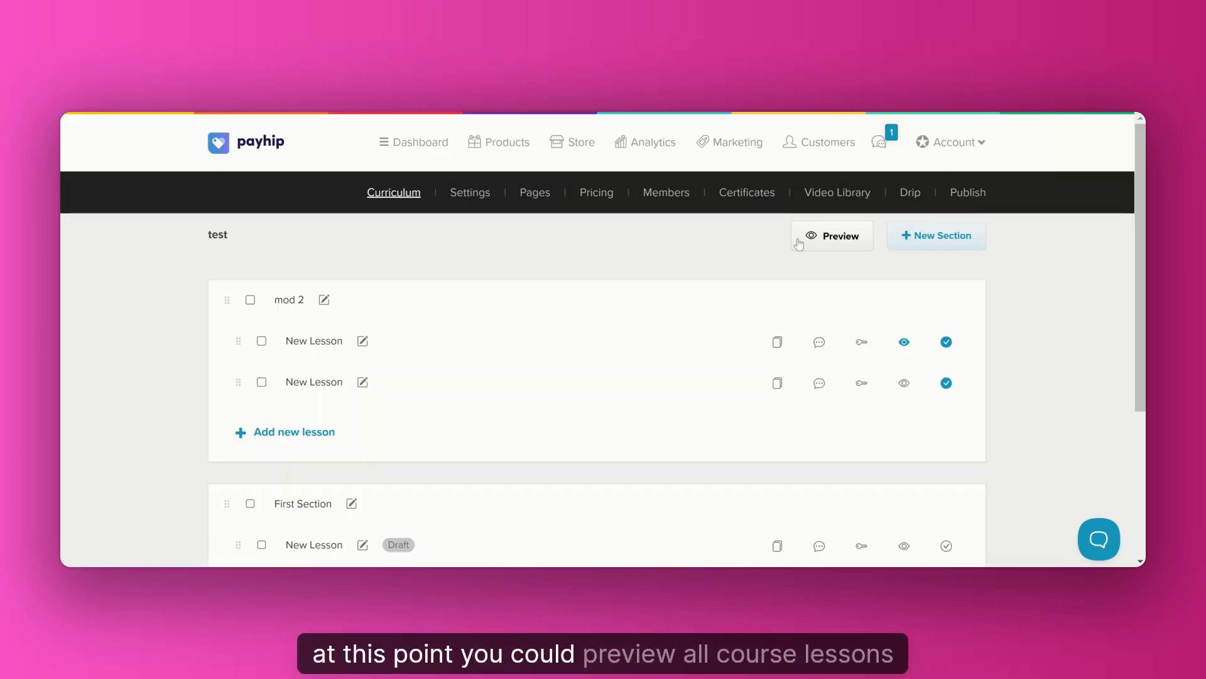
{"action": "left_click", "coordinate": [825, 237]}
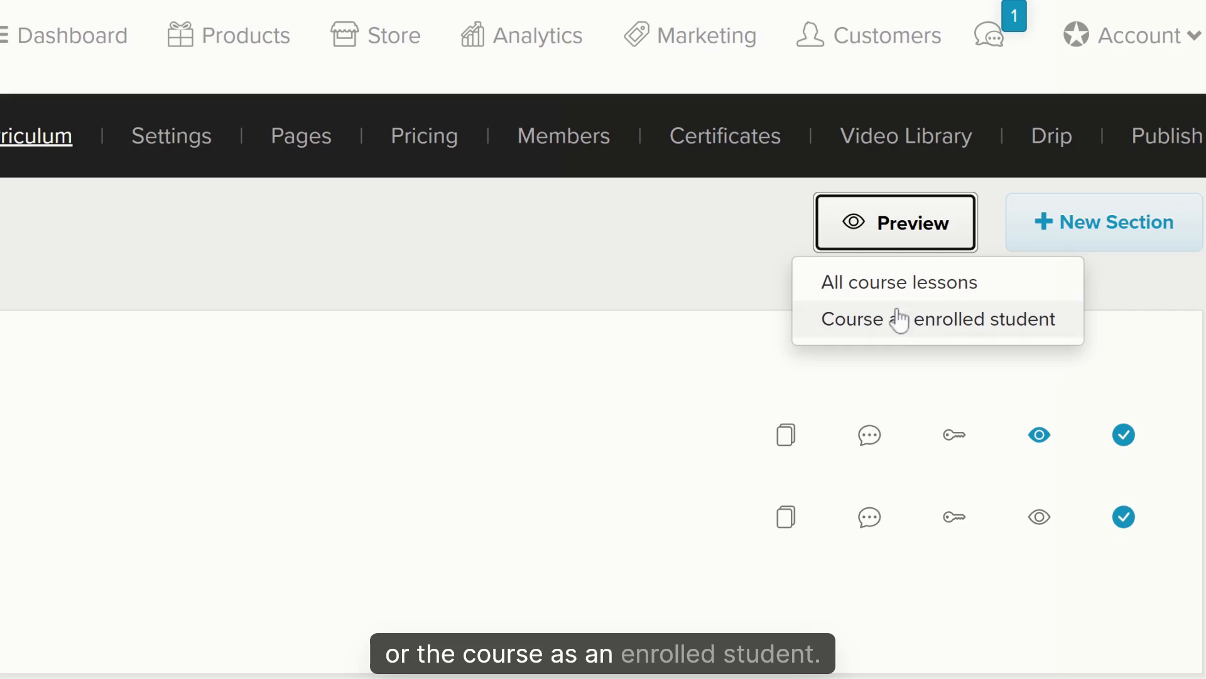
{"action": "left_click", "coordinate": [894, 328]}
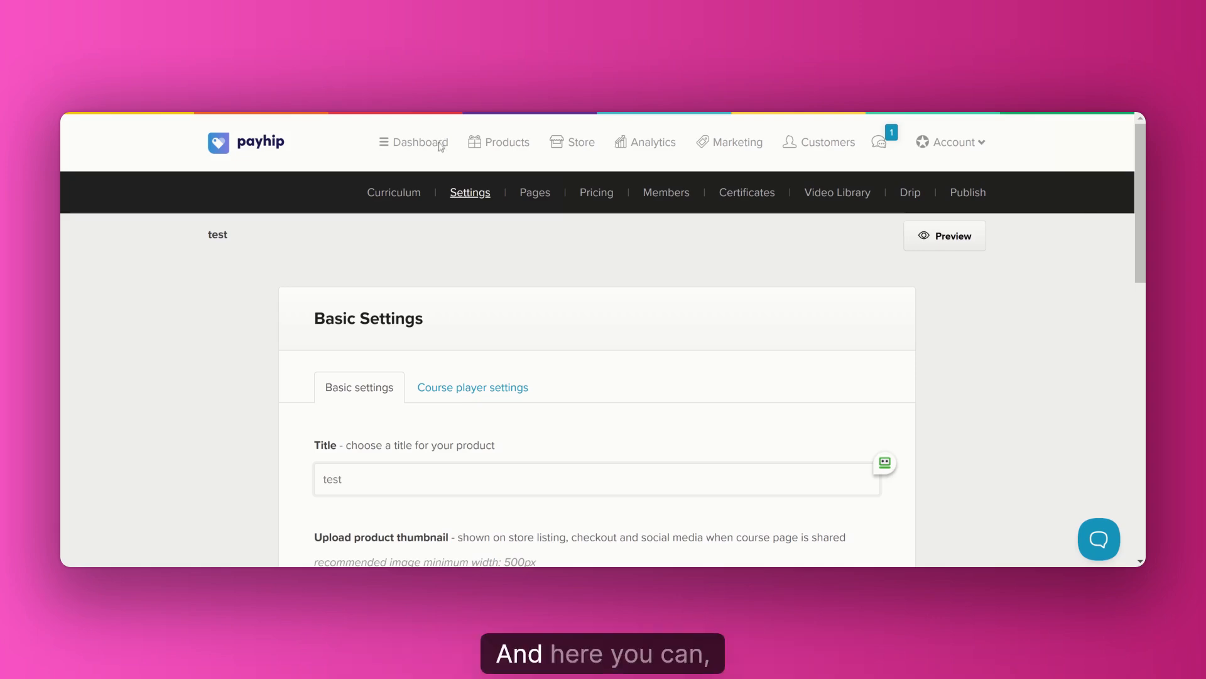
- Review the course's basic settings, covering title, product thumbnail, advanced options and author details
{"action": "scroll", "coordinate": [429, 275], "scroll_direction": "down", "scroll_amount": 2}
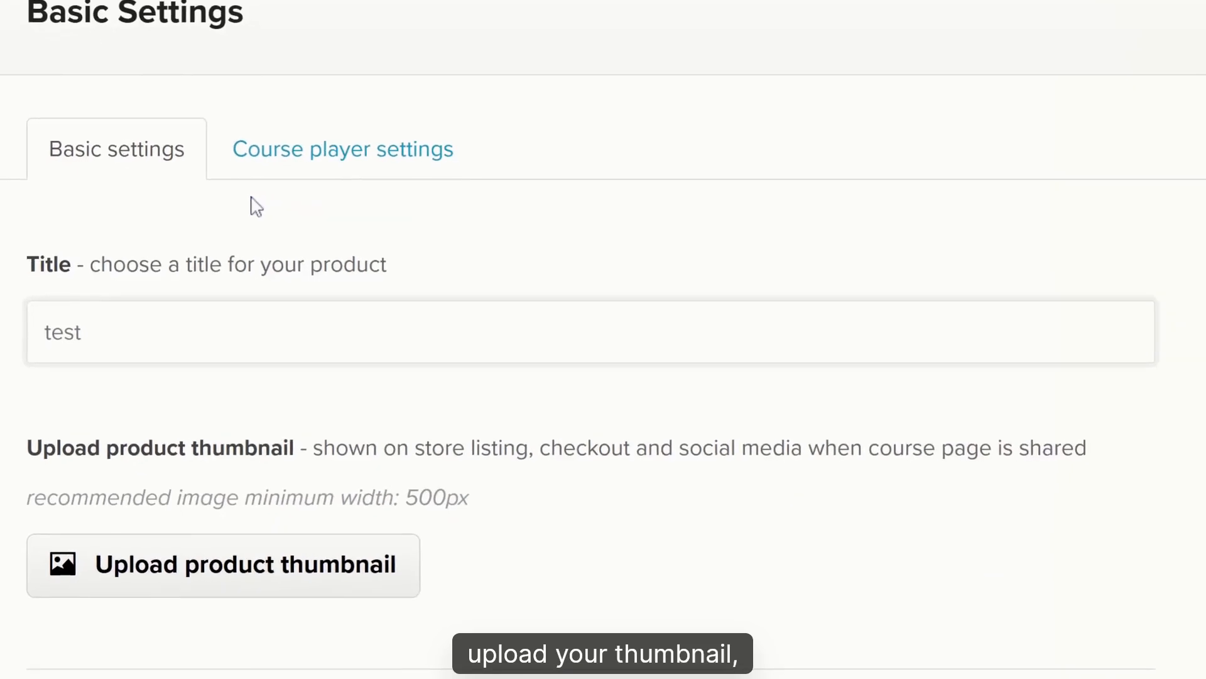
{"action": "scroll", "coordinate": [430, 275], "scroll_direction": "down", "scroll_amount": 2}
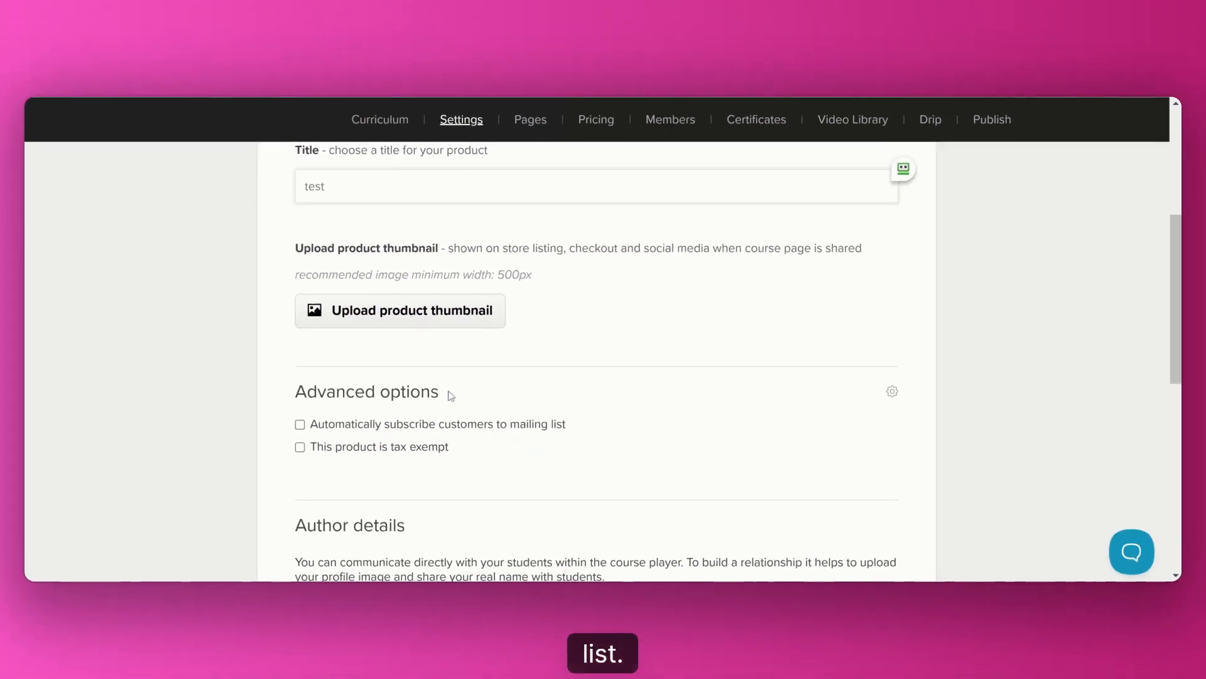
{"action": "scroll", "coordinate": [497, 431], "scroll_direction": "down", "scroll_amount": 3}
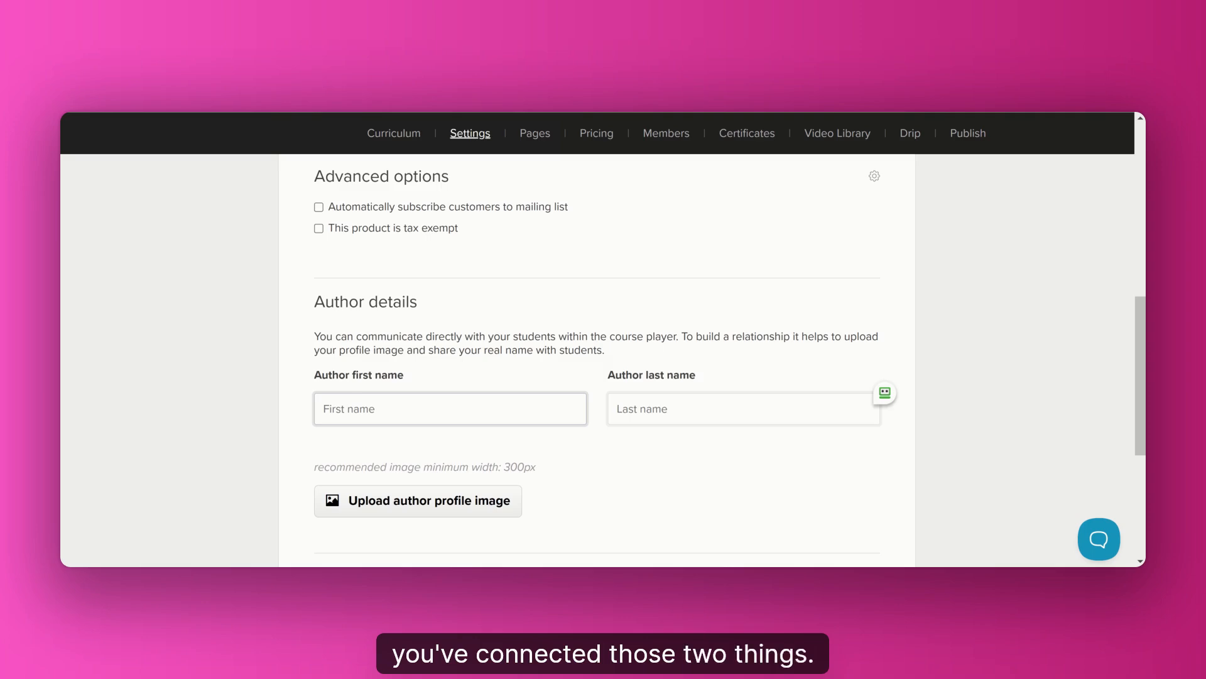
{"action": "scroll", "coordinate": [470, 317], "scroll_direction": "up", "scroll_amount": 7}
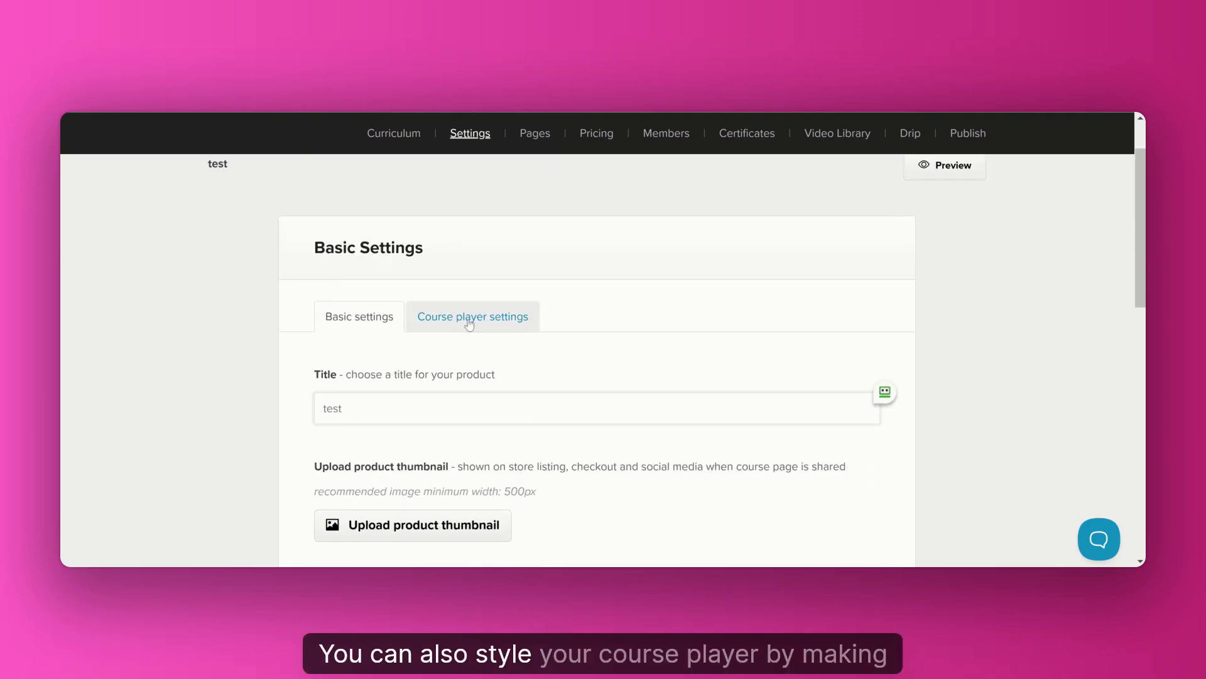
- Examine the course player's theme and colour settings and browse its available fonts without changing the font
{"action": "left_click", "coordinate": [468, 320]}
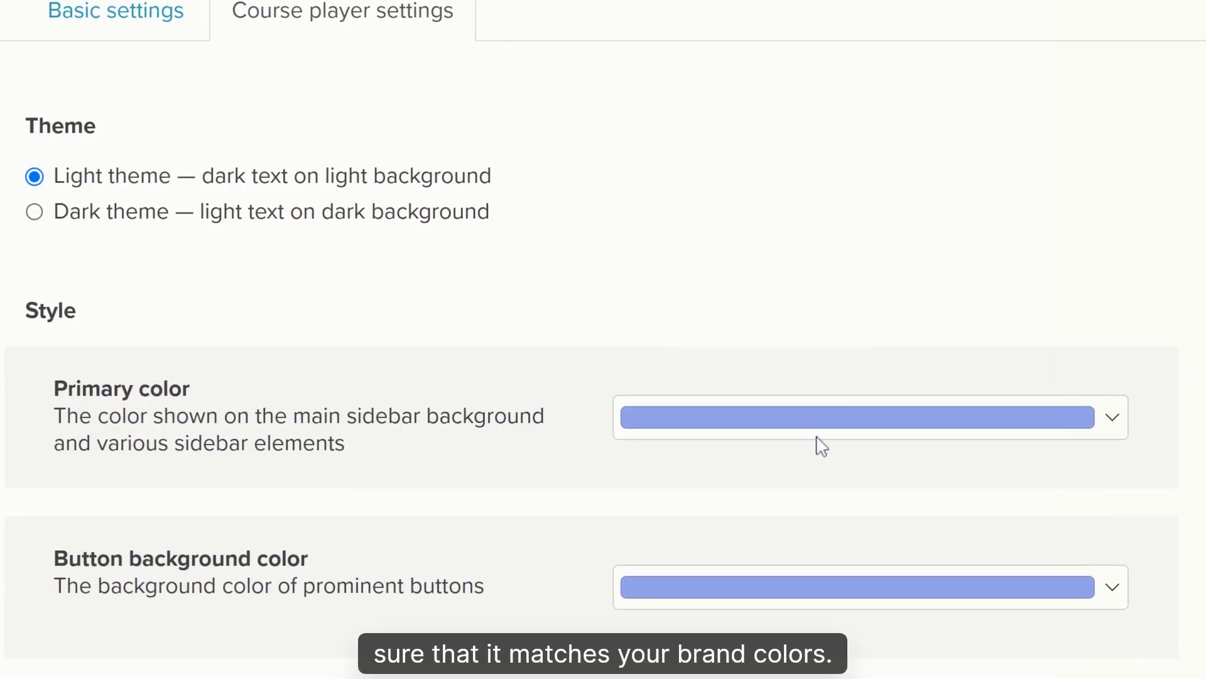
{"action": "scroll", "coordinate": [816, 444], "scroll_direction": "down", "scroll_amount": 4}
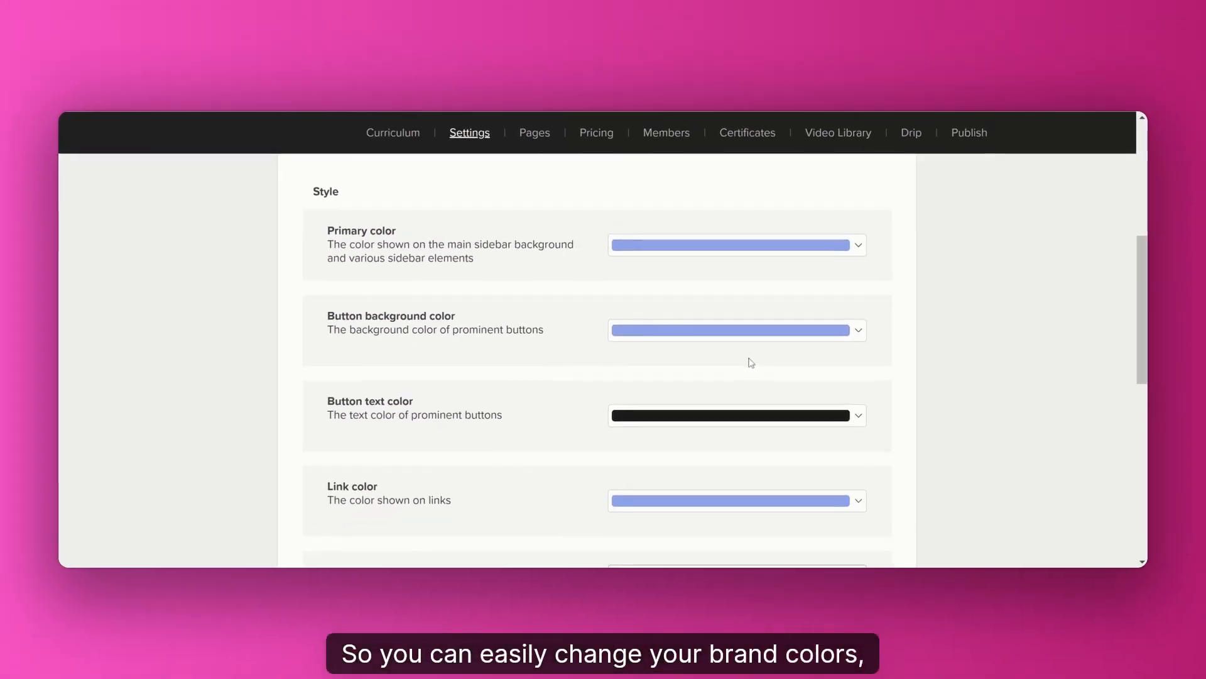
{"action": "left_click", "coordinate": [985, 150]}
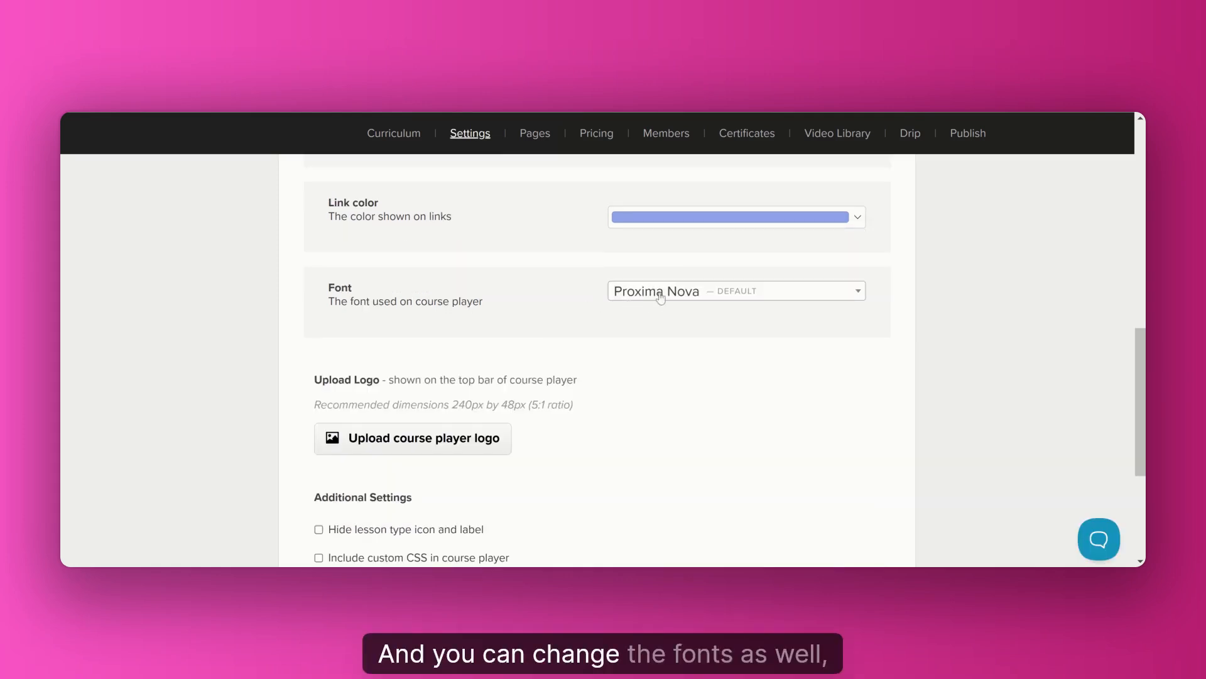
{"action": "left_click", "coordinate": [660, 298]}
{"action": "scroll", "coordinate": [666, 371], "scroll_direction": "down", "scroll_amount": 2}
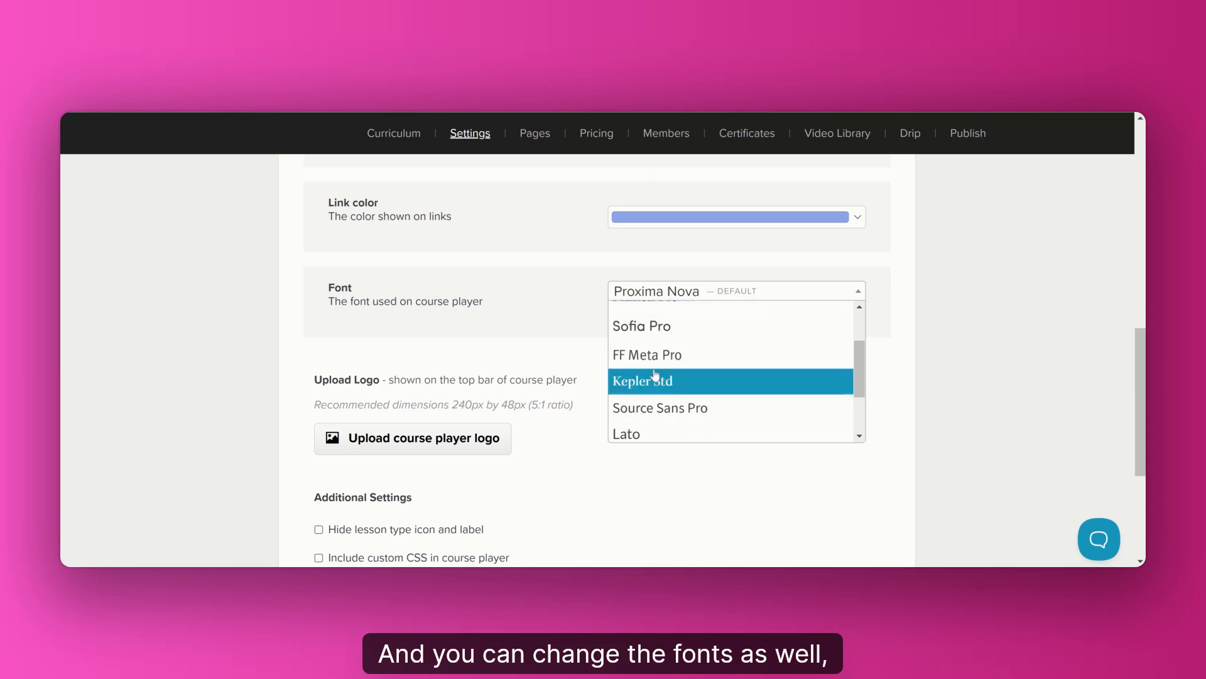
{"action": "left_click", "coordinate": [539, 324]}
- Review the course's sales, checkout and thank you page entries
{"action": "scroll", "coordinate": [520, 396], "scroll_direction": "down", "scroll_amount": 3}
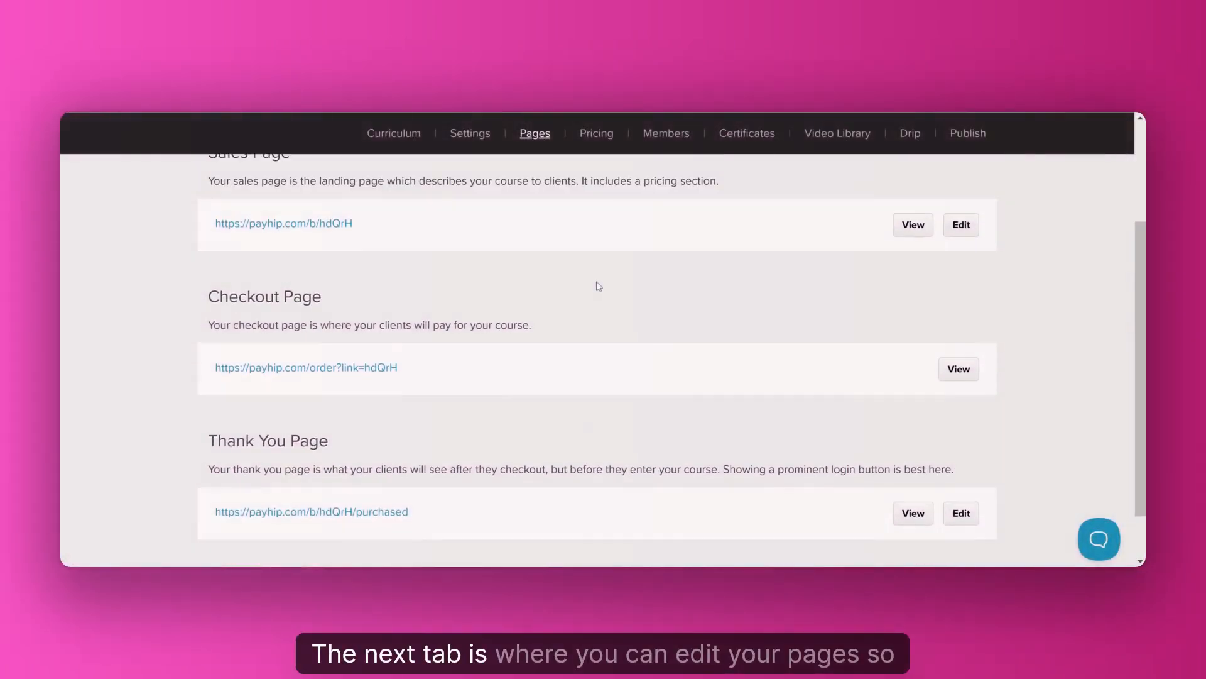
{"action": "scroll", "coordinate": [593, 280], "scroll_direction": "up", "scroll_amount": 2}
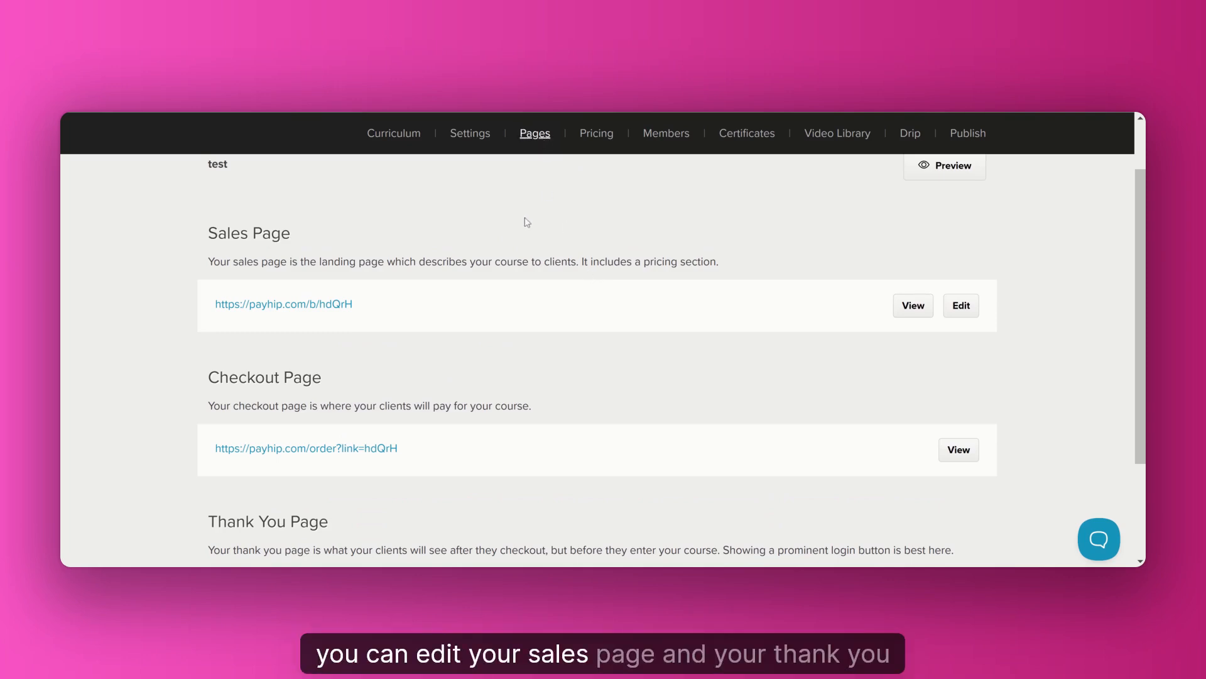
{"action": "scroll", "coordinate": [457, 281], "scroll_direction": "down", "scroll_amount": 3}
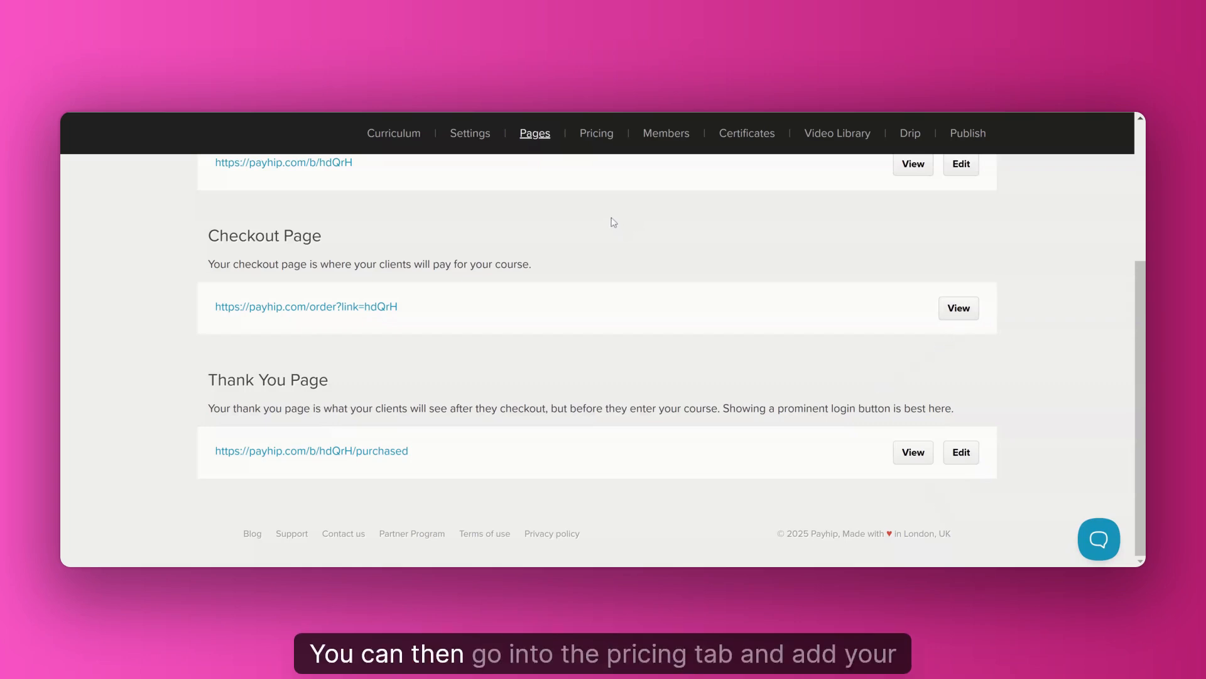
- Add a one-time purchase pricing plan named "one time" to the course, priced at 20.00 USD
{"action": "left_click", "coordinate": [598, 134]}
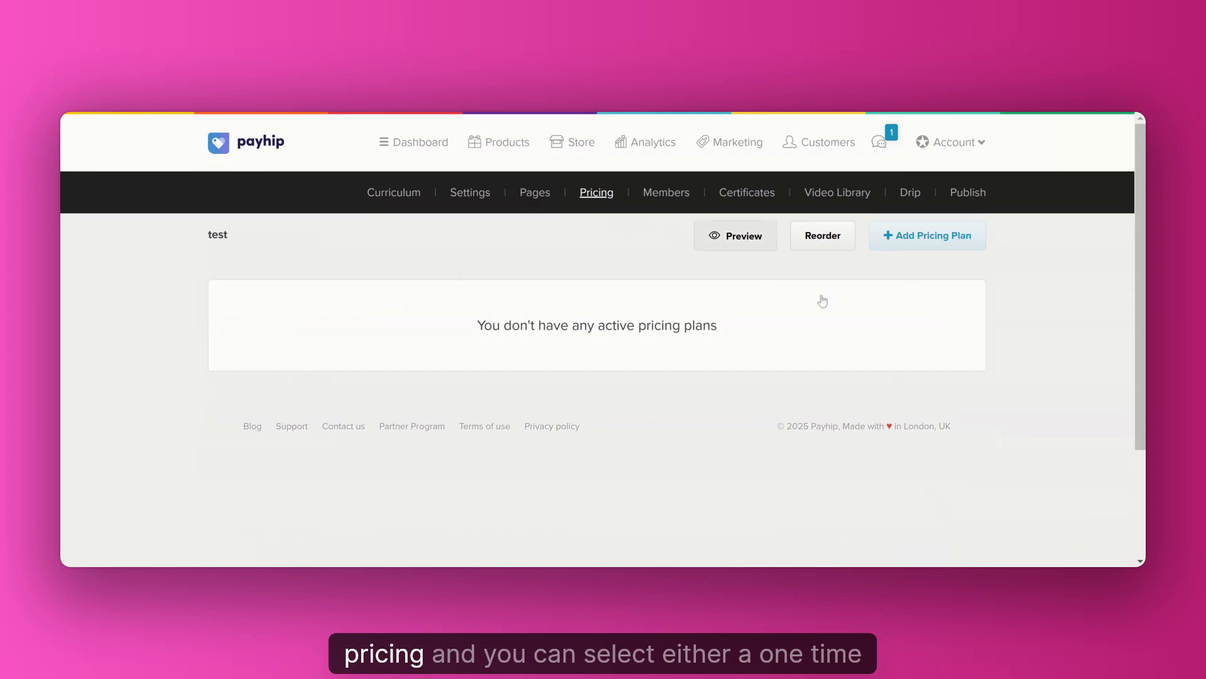
{"action": "left_click", "coordinate": [948, 234]}
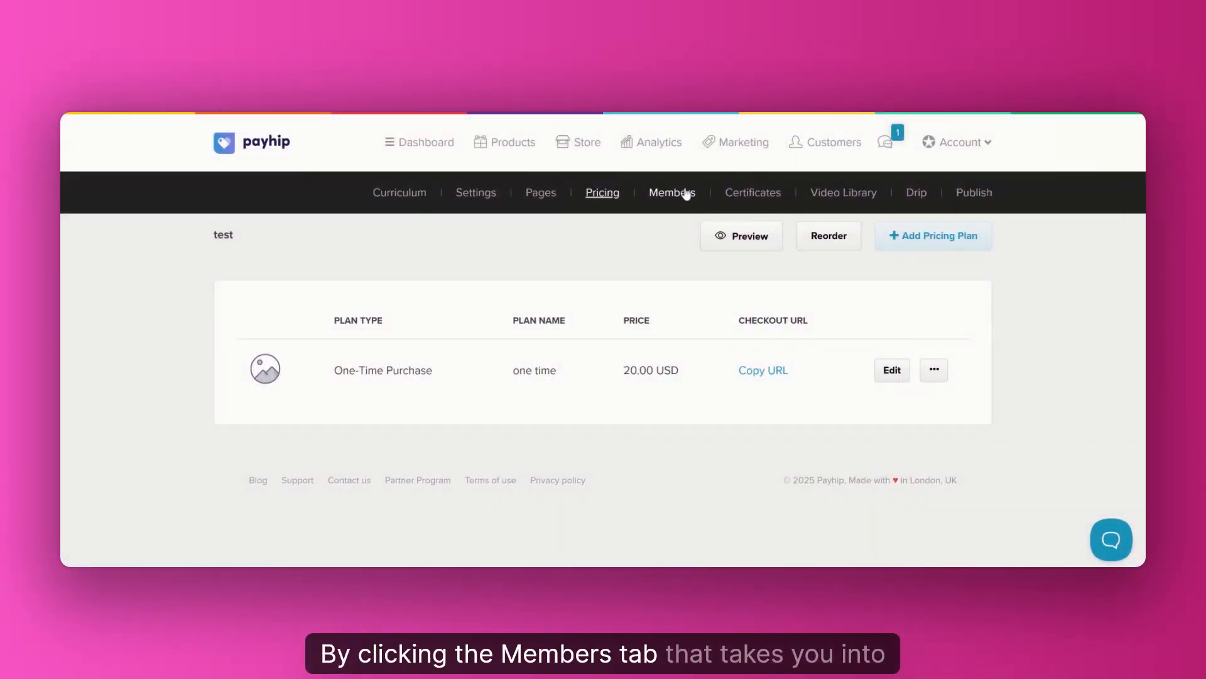
- Look at the course's members area and open the option for adding a first completion certificate
{"action": "left_click", "coordinate": [673, 192]}
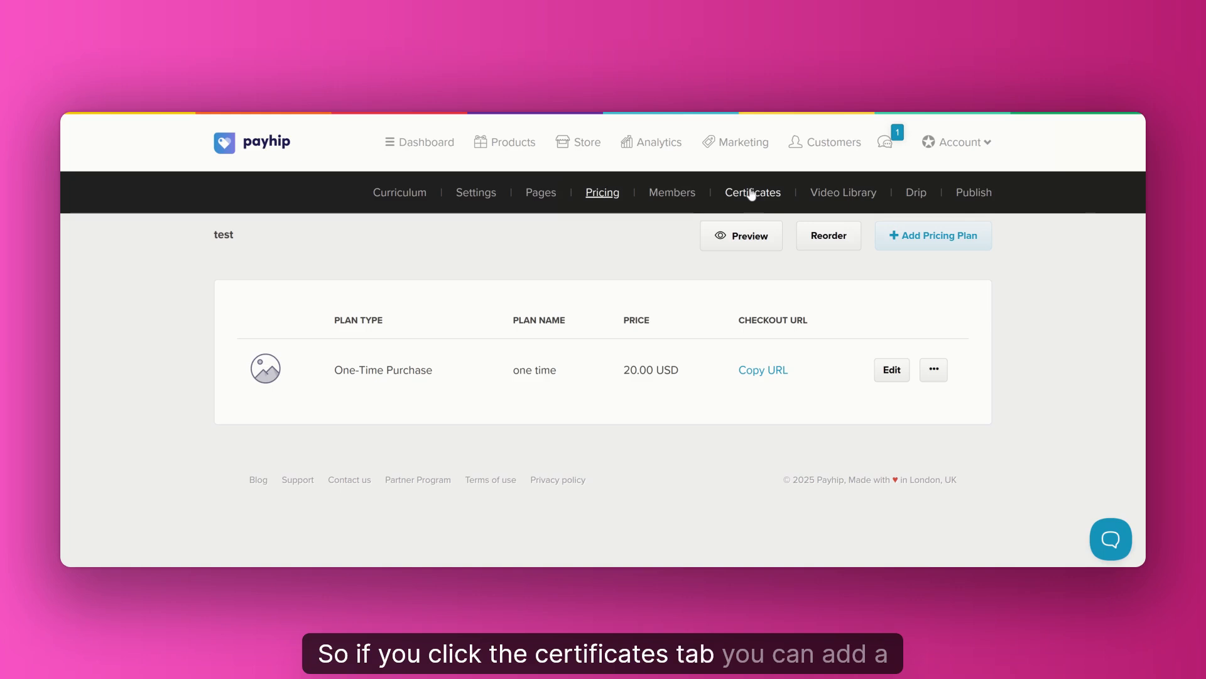
{"action": "left_click", "coordinate": [759, 194]}
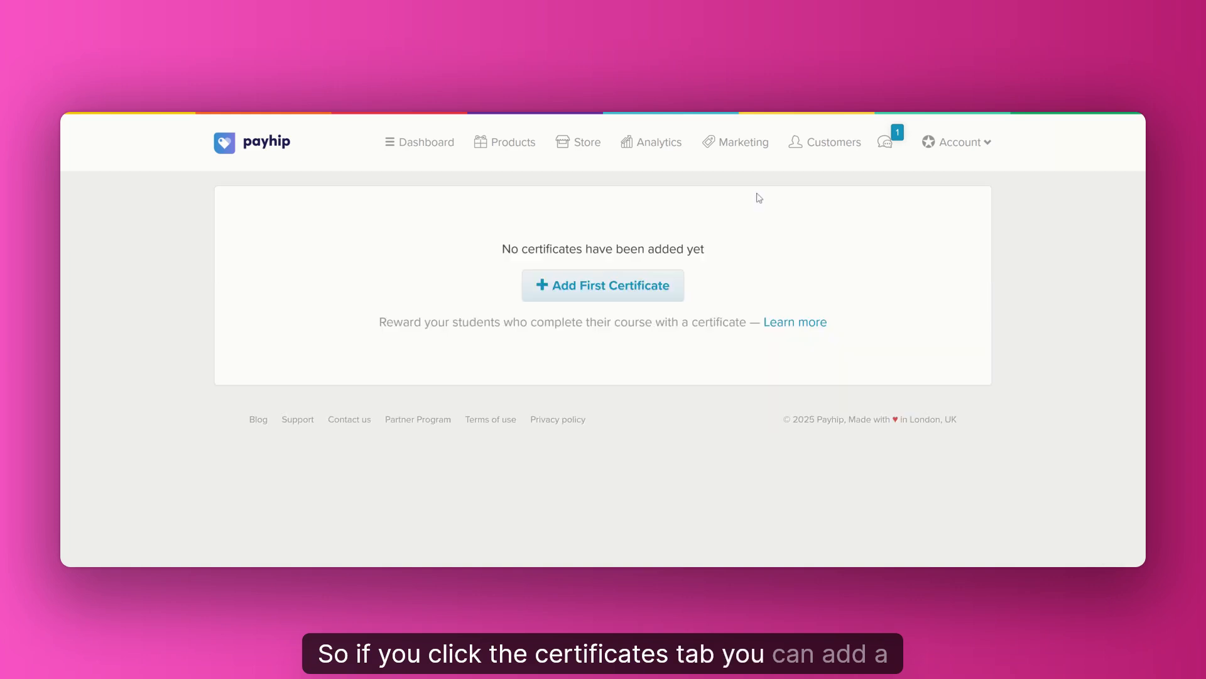
{"action": "left_click", "coordinate": [604, 289]}
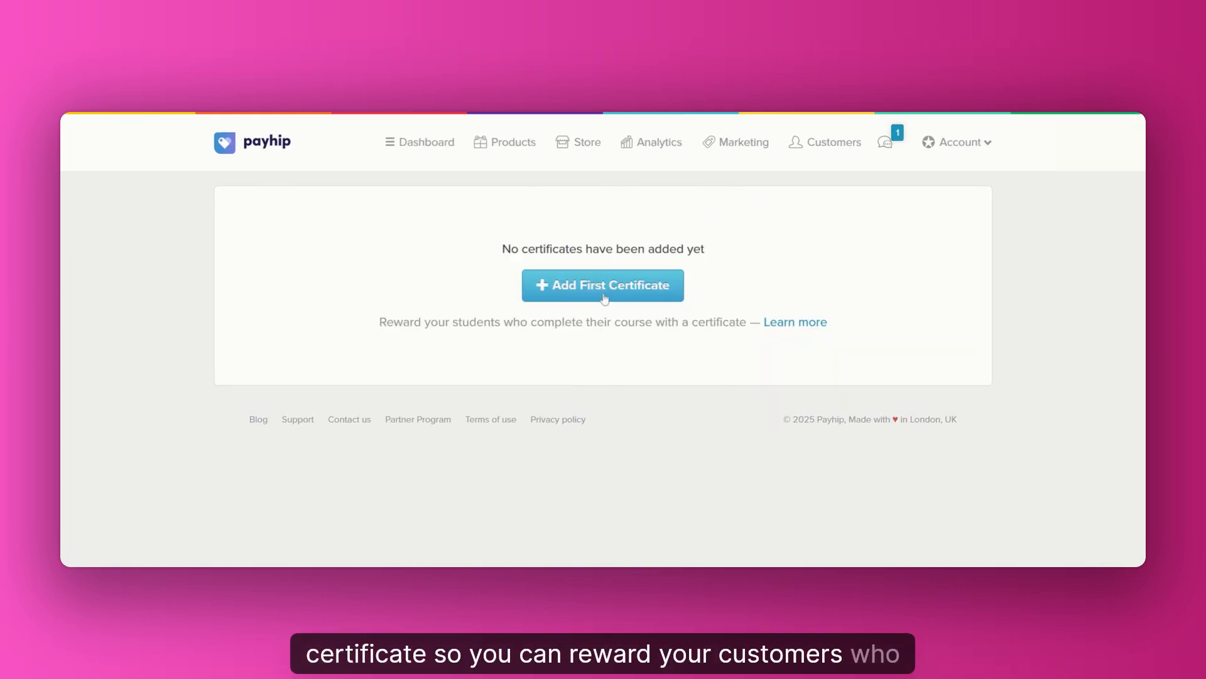
{"action": "left_click", "coordinate": [604, 297]}
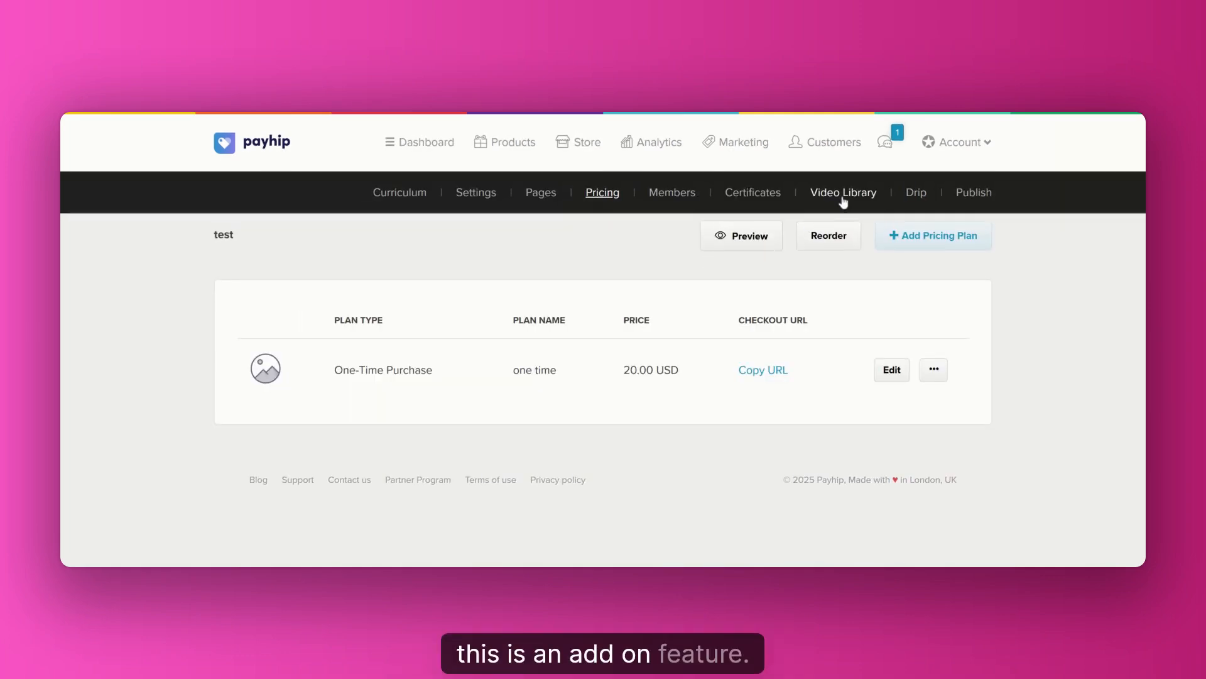
- View the course's video library and its drip schedule page
{"action": "left_click", "coordinate": [844, 193]}
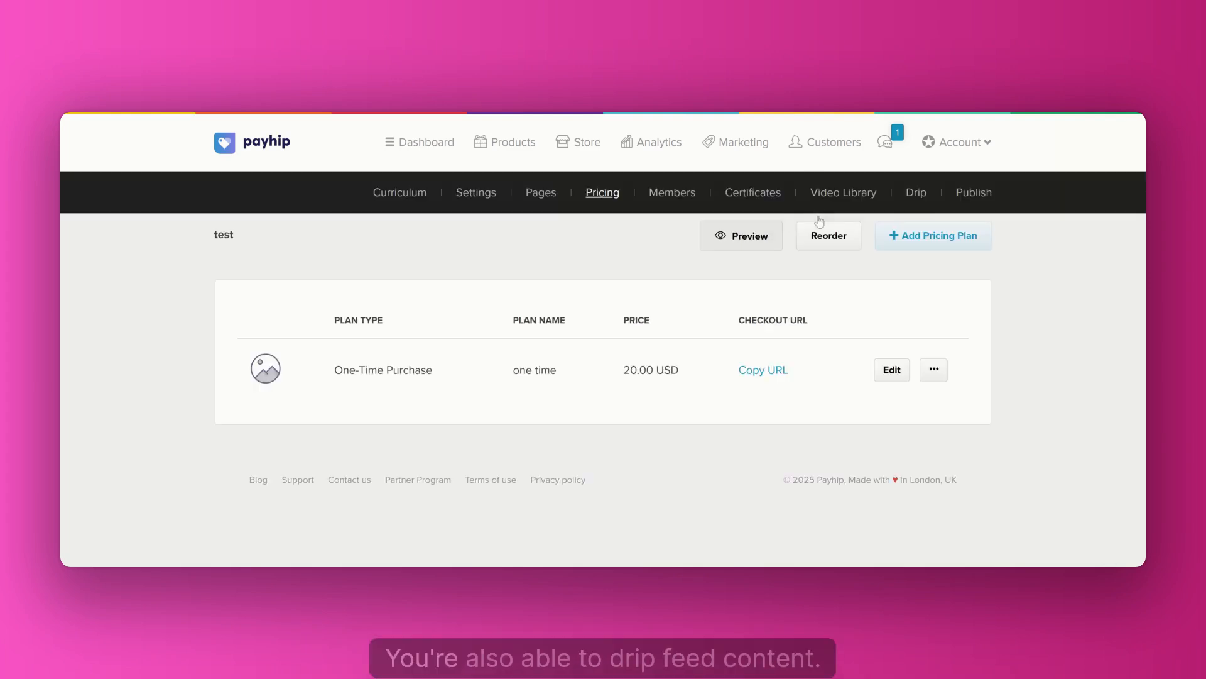
{"action": "left_click", "coordinate": [917, 194]}
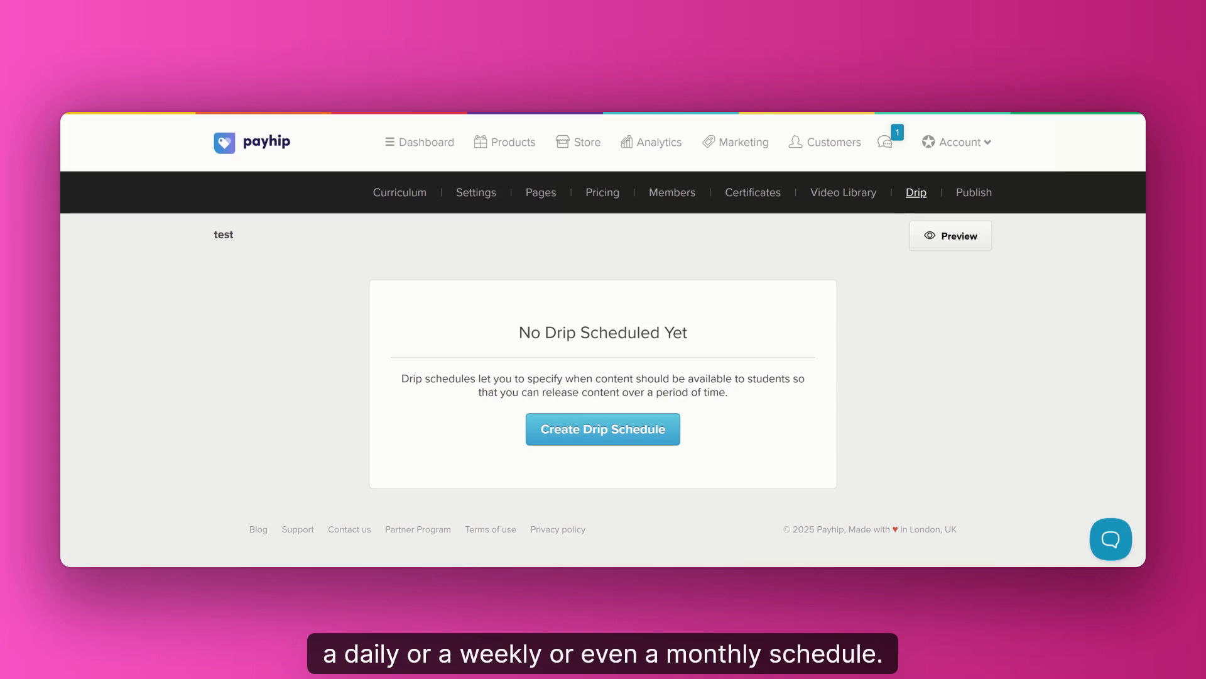
- In the course's publishing options, try the Preorder status and set the publish status to Published
{"action": "left_click", "coordinate": [974, 193]}
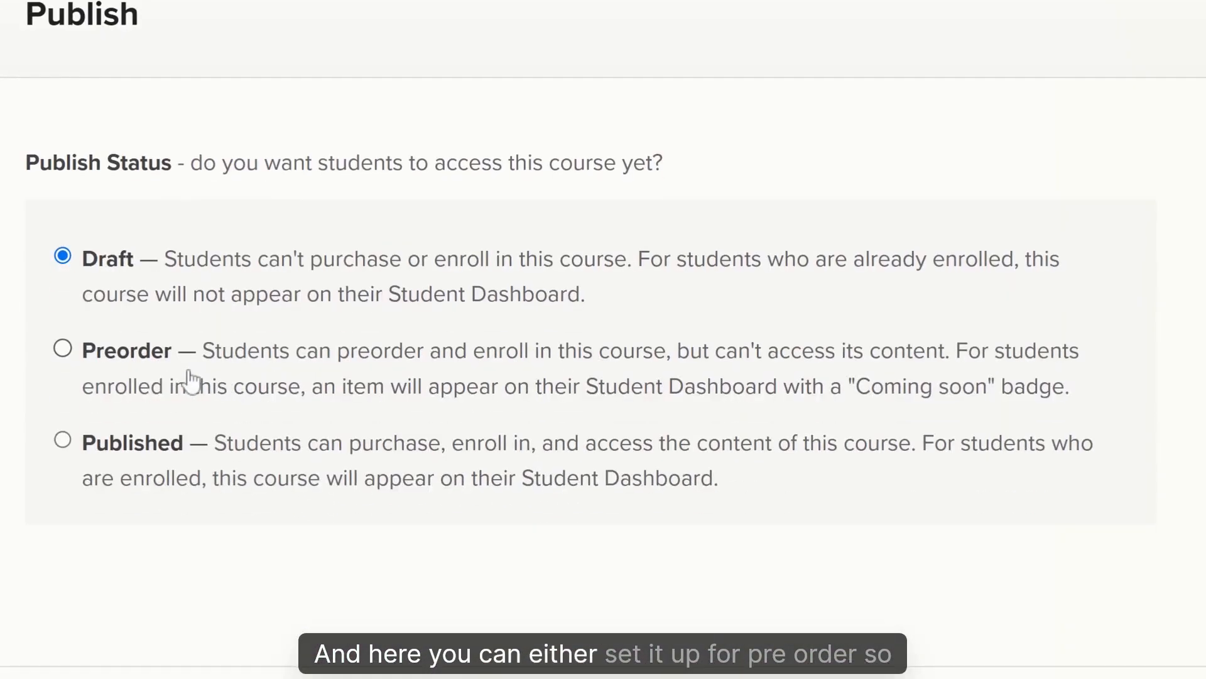
{"action": "left_click", "coordinate": [63, 349]}
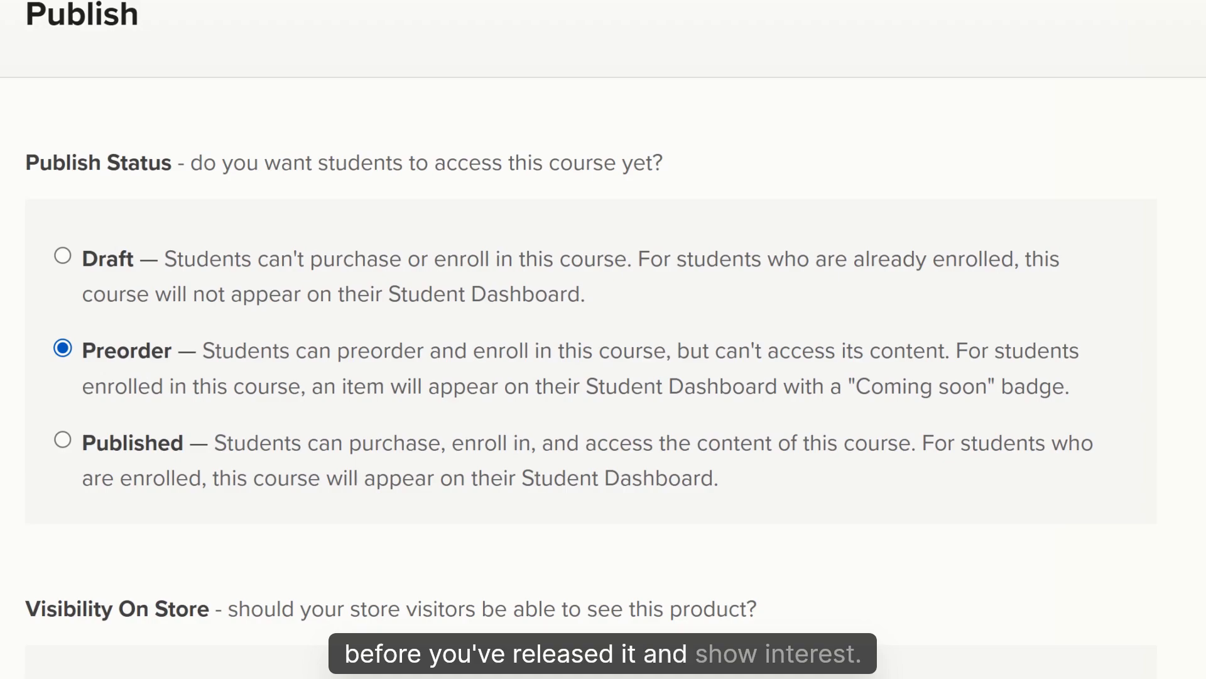
{"action": "scroll", "coordinate": [214, 365], "scroll_direction": "down", "scroll_amount": 2}
{"action": "left_click", "coordinate": [139, 326]}
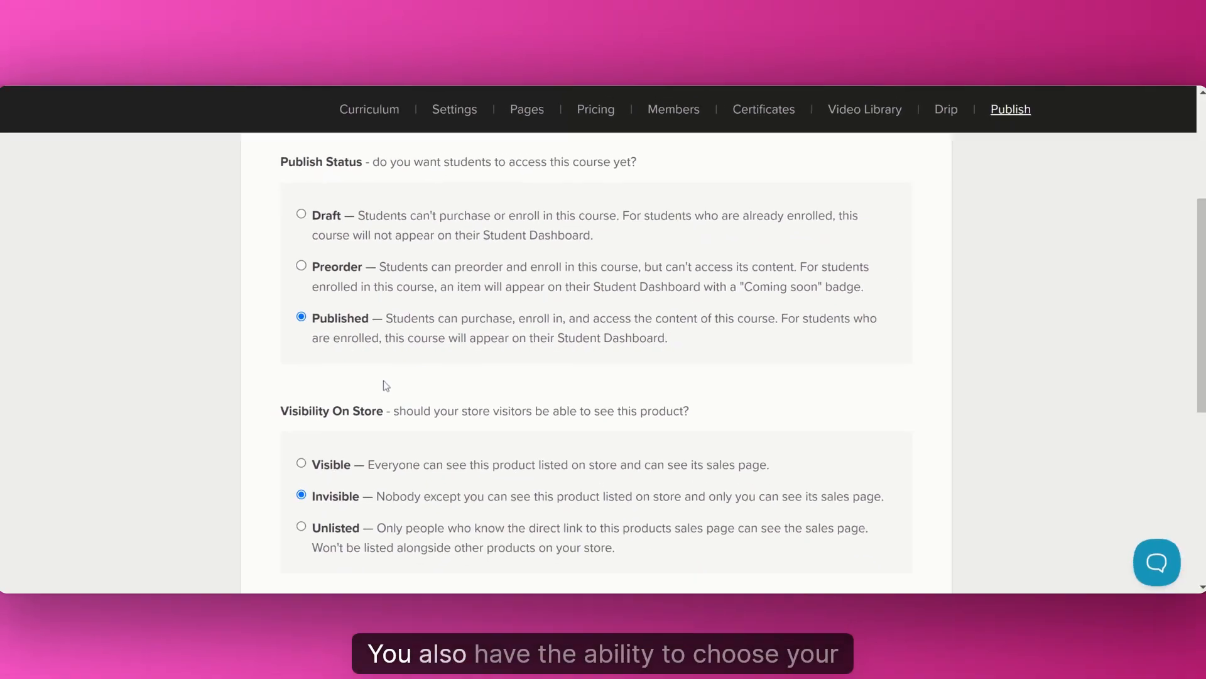
- Review the store visibility choices and the notice listing the lessons still in draft mode
{"action": "scroll", "coordinate": [210, 430], "scroll_direction": "down", "scroll_amount": 2}
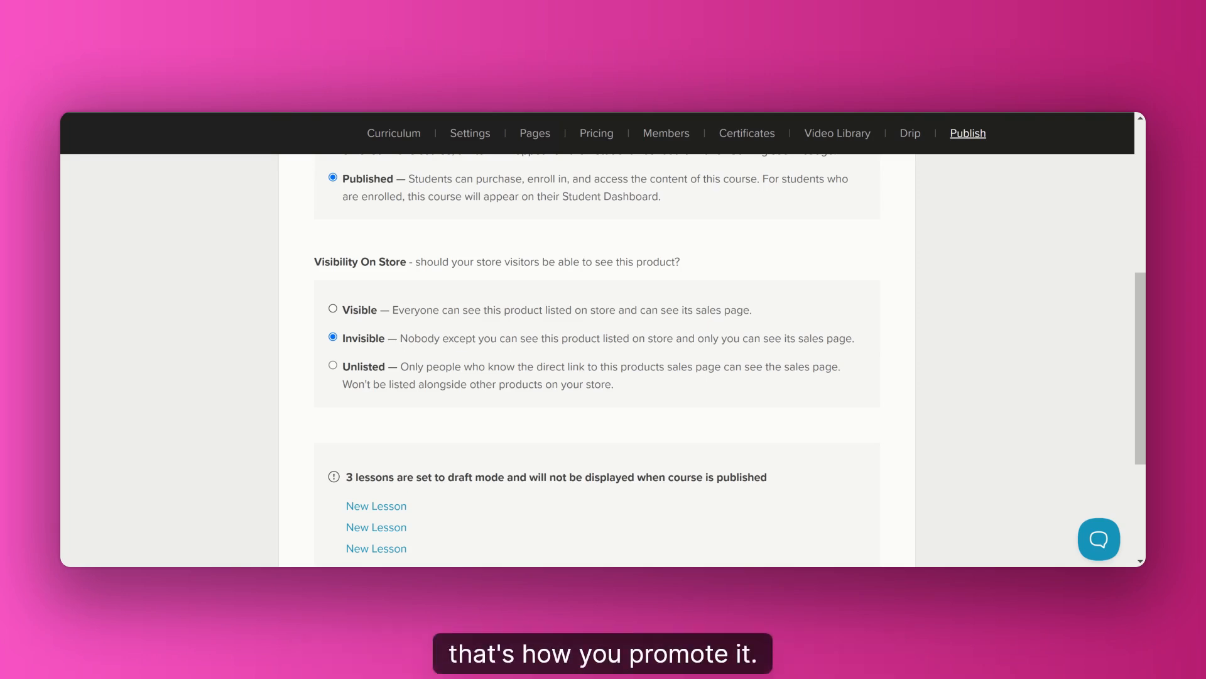
{"action": "scroll", "coordinate": [447, 374], "scroll_direction": "down", "scroll_amount": 3}
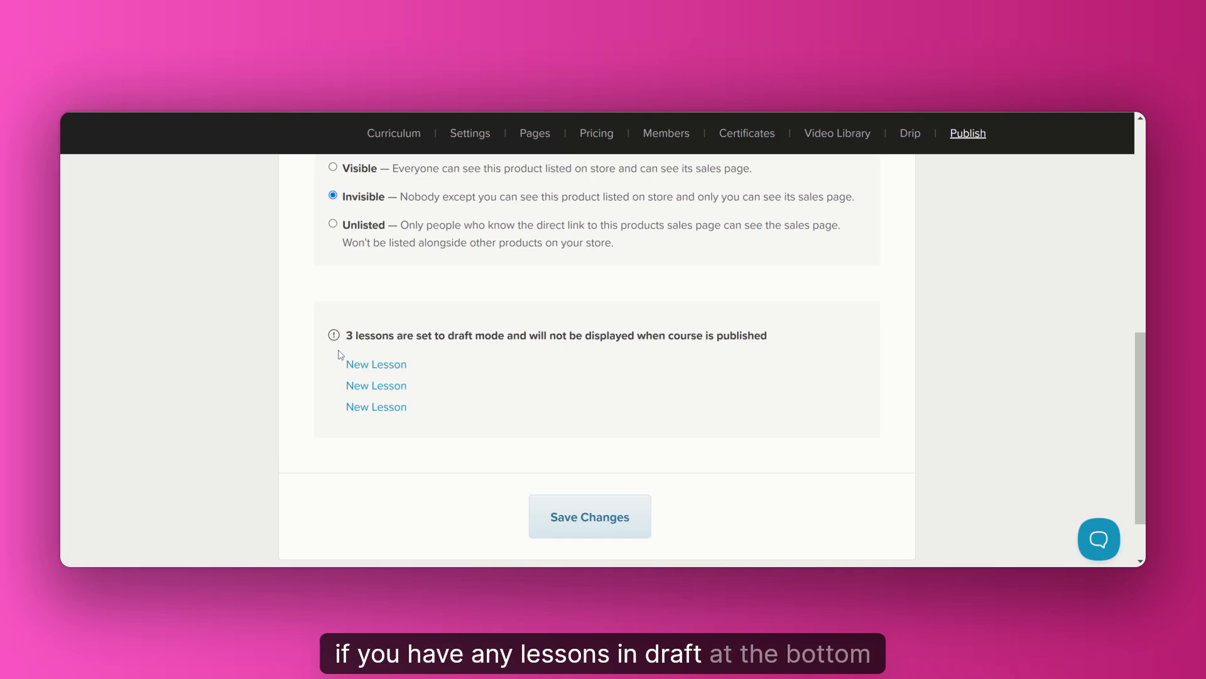
{"action": "mouse_move", "coordinate": [339, 355]}
{"action": "left_mouse_down"}
{"action": "mouse_move", "coordinate": [341, 336]}
{"action": "mouse_move", "coordinate": [362, 336]}
{"action": "mouse_move", "coordinate": [340, 338]}
{"action": "left_mouse_up"}
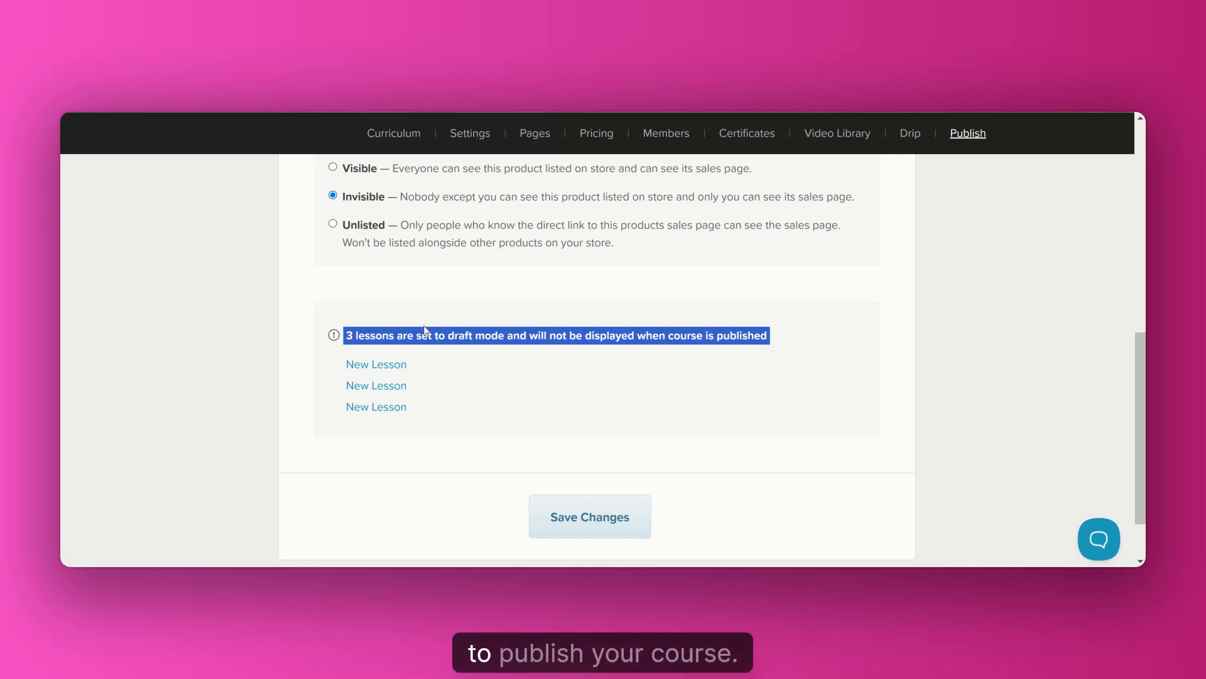
{"action": "left_click_drag", "start_coordinate": [421, 407], "coordinate": [340, 371]}
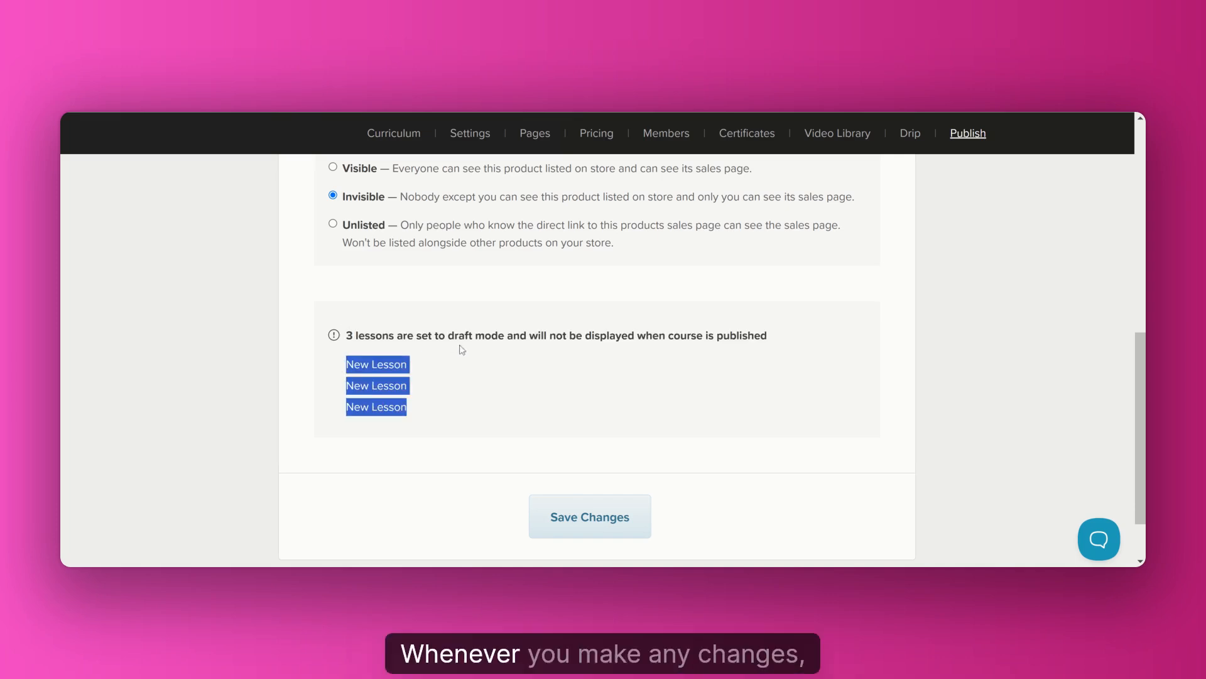
- Look through the live sales page of The CEO Marketing Blueprint course, from its headline to the pricing section
{"action": "scroll", "coordinate": [526, 299], "scroll_direction": "down", "scroll_amount": 2}
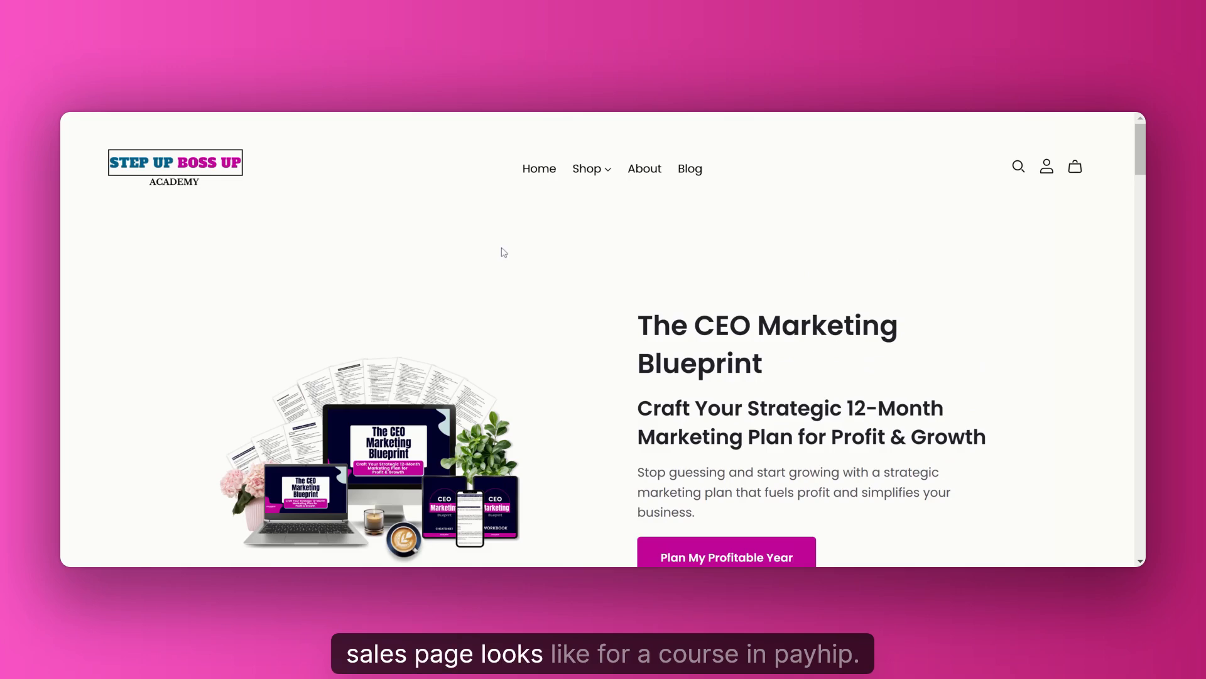
{"action": "scroll", "coordinate": [504, 249], "scroll_direction": "down", "scroll_amount": 5}
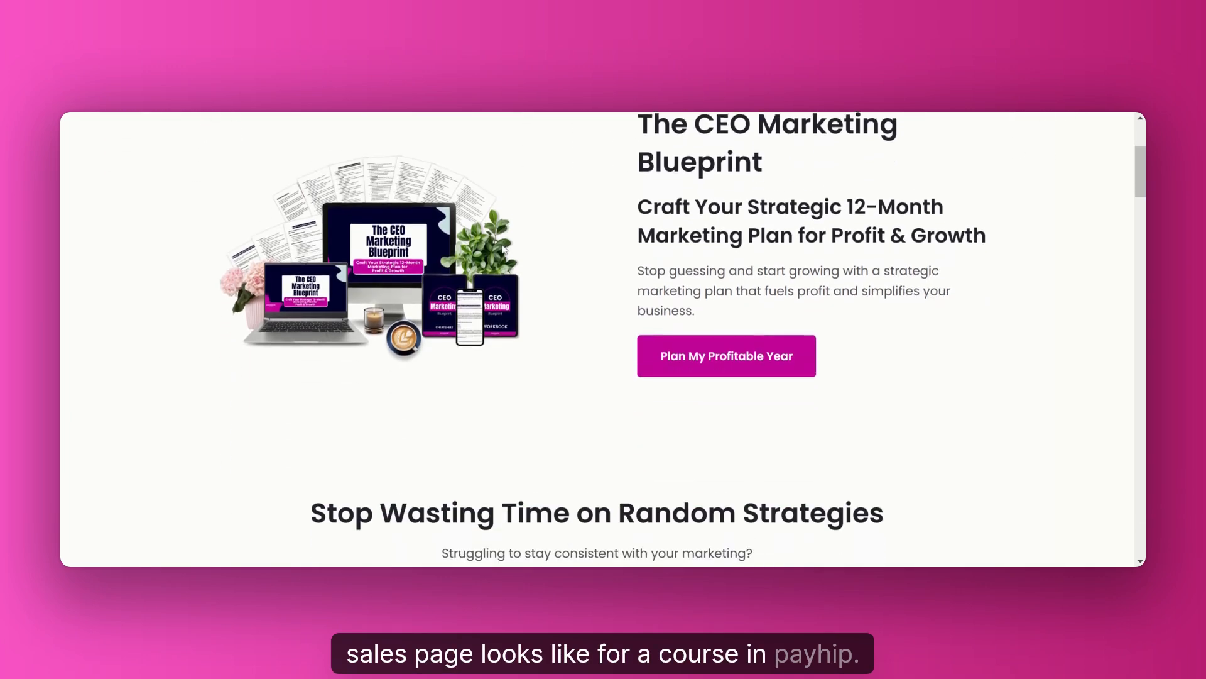
{"action": "scroll", "coordinate": [504, 247], "scroll_direction": "down", "scroll_amount": 9}
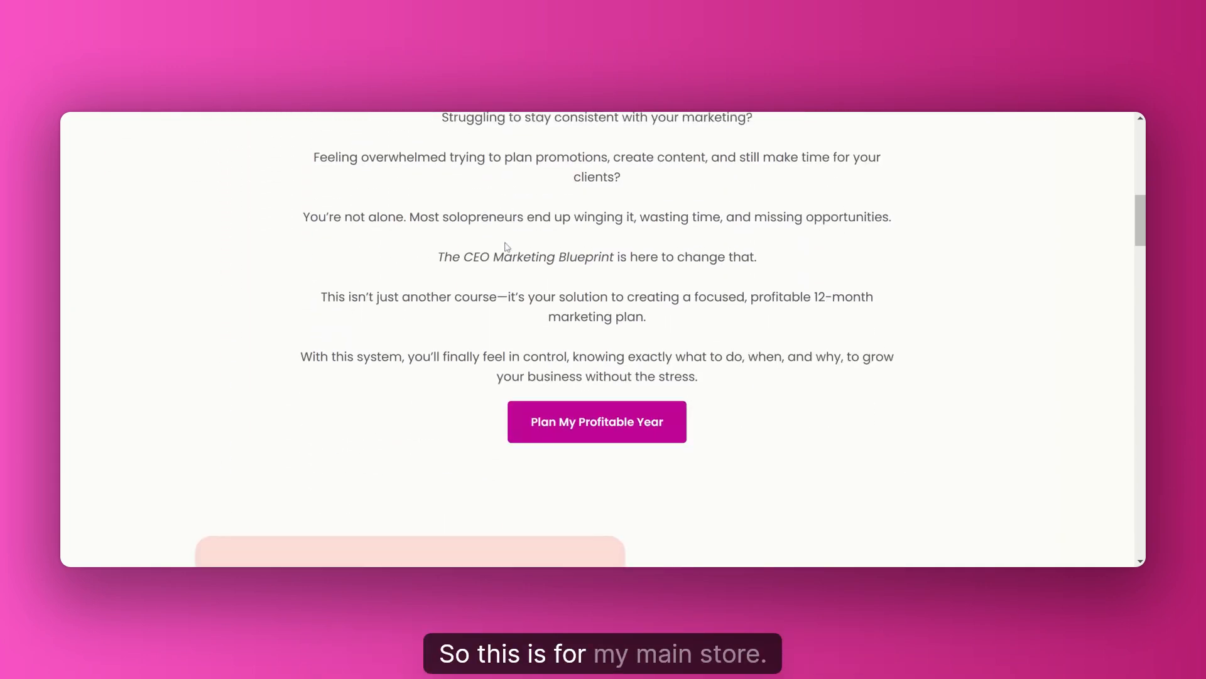
{"action": "scroll", "coordinate": [507, 247], "scroll_direction": "down", "scroll_amount": 15}
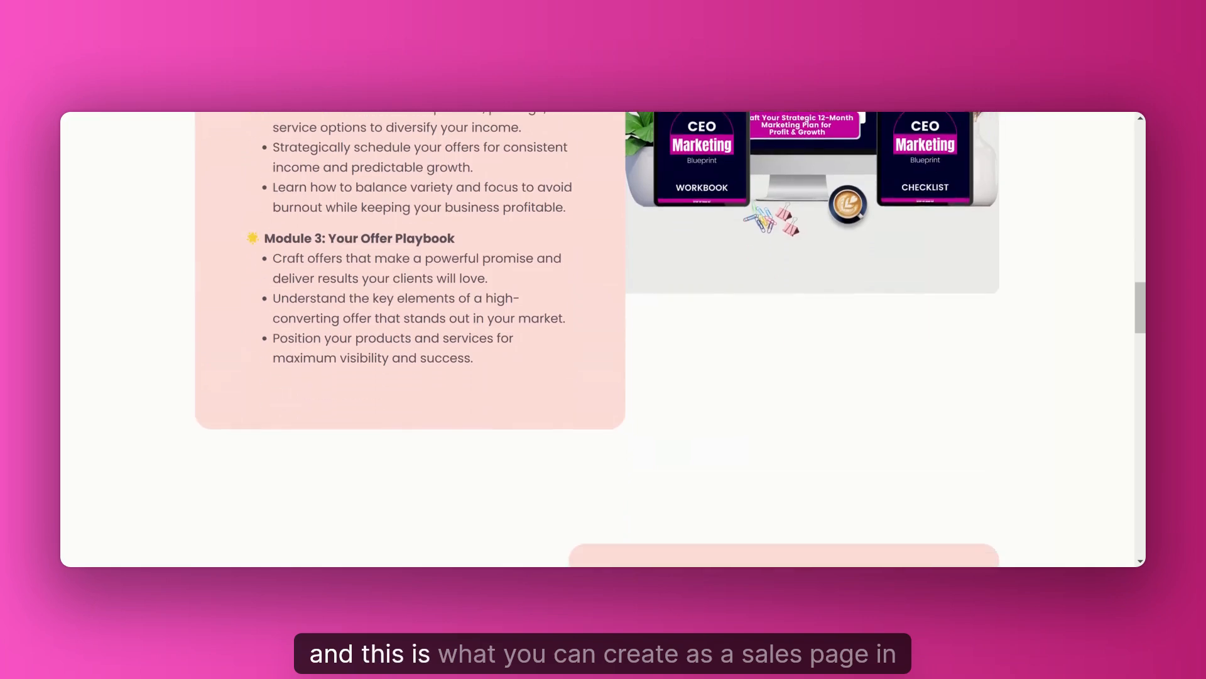
{"action": "scroll", "coordinate": [507, 247], "scroll_direction": "down", "scroll_amount": 17}
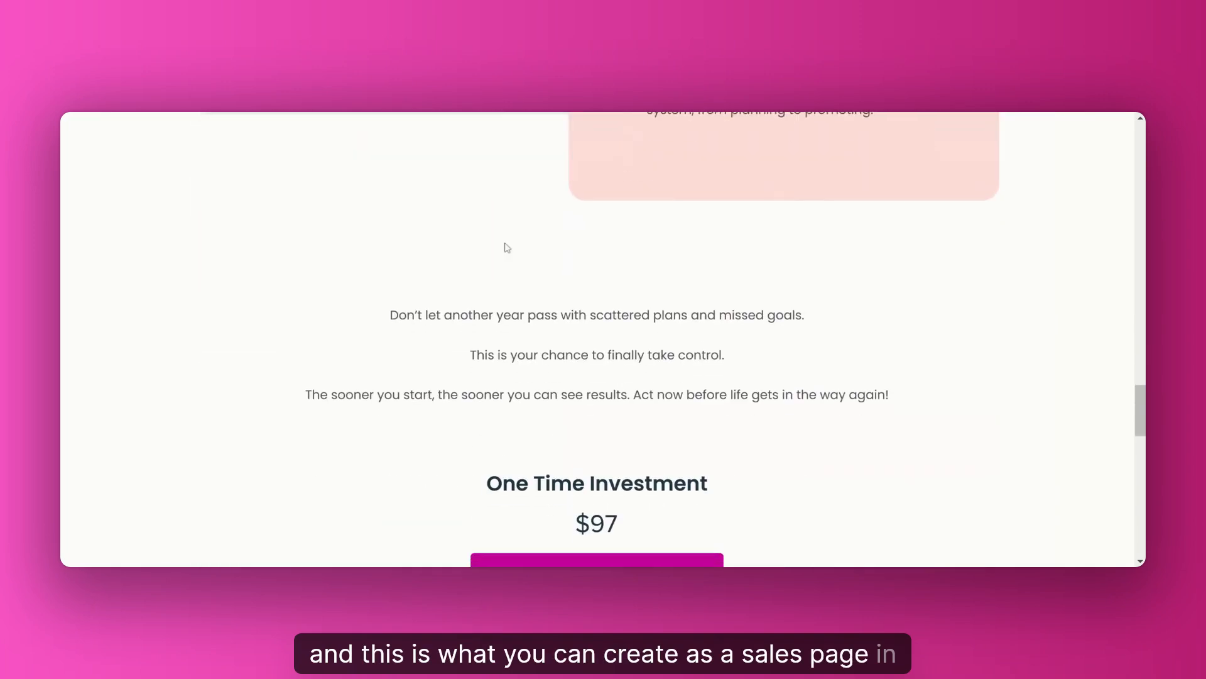
{"action": "scroll", "coordinate": [505, 248], "scroll_direction": "up", "scroll_amount": 5}
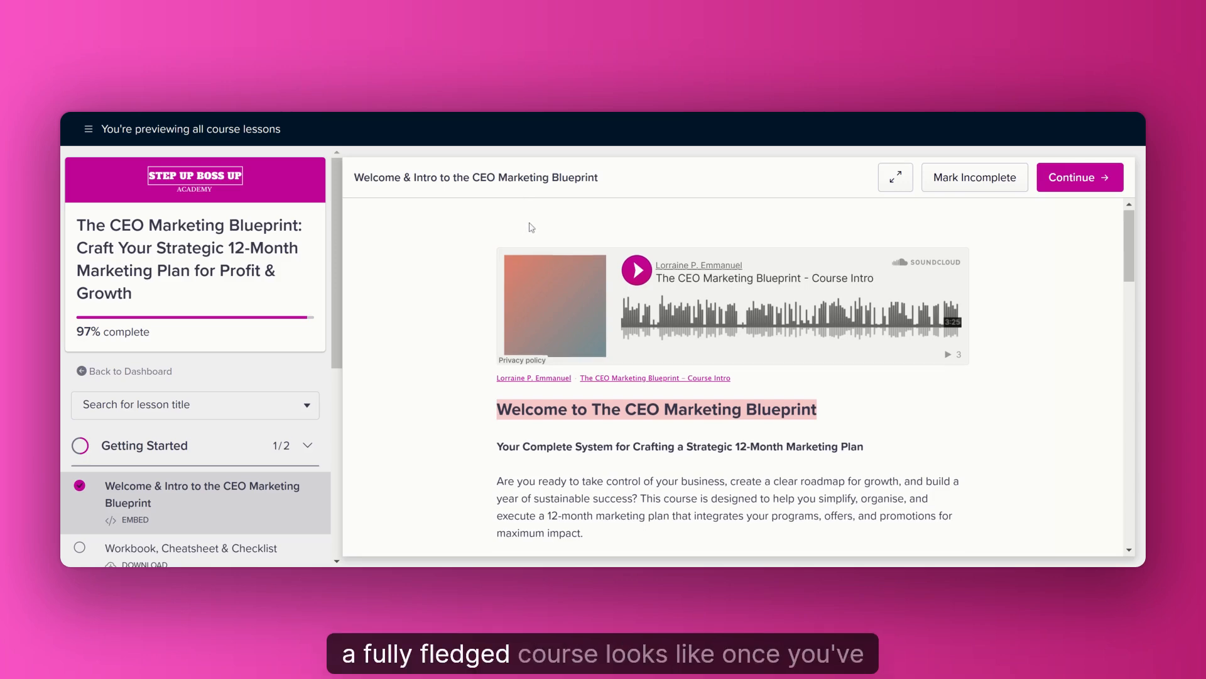
- Review the Welcome & Intro lesson in the CEO Marketing Blueprint course preview, including its embedded audio and module outline
{"action": "scroll", "coordinate": [531, 228], "scroll_direction": "down", "scroll_amount": 3}
{"action": "scroll", "coordinate": [531, 223], "scroll_direction": "down", "scroll_amount": 10}
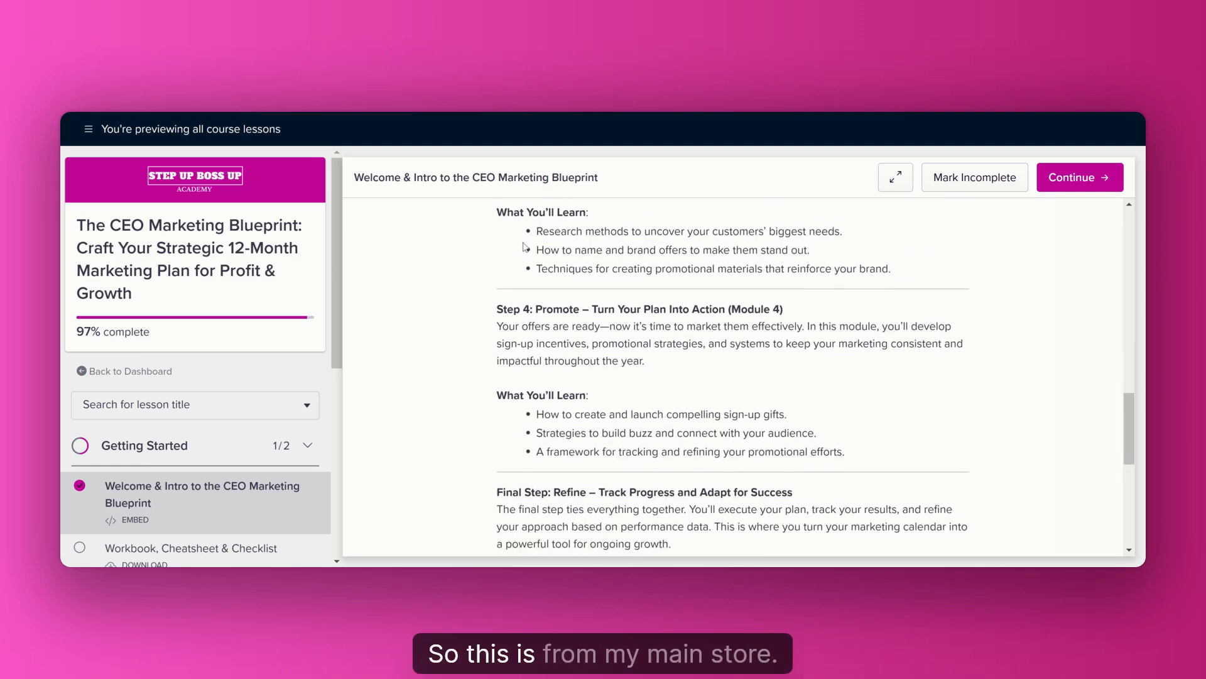
{"action": "scroll", "coordinate": [525, 242], "scroll_direction": "up", "scroll_amount": 15}
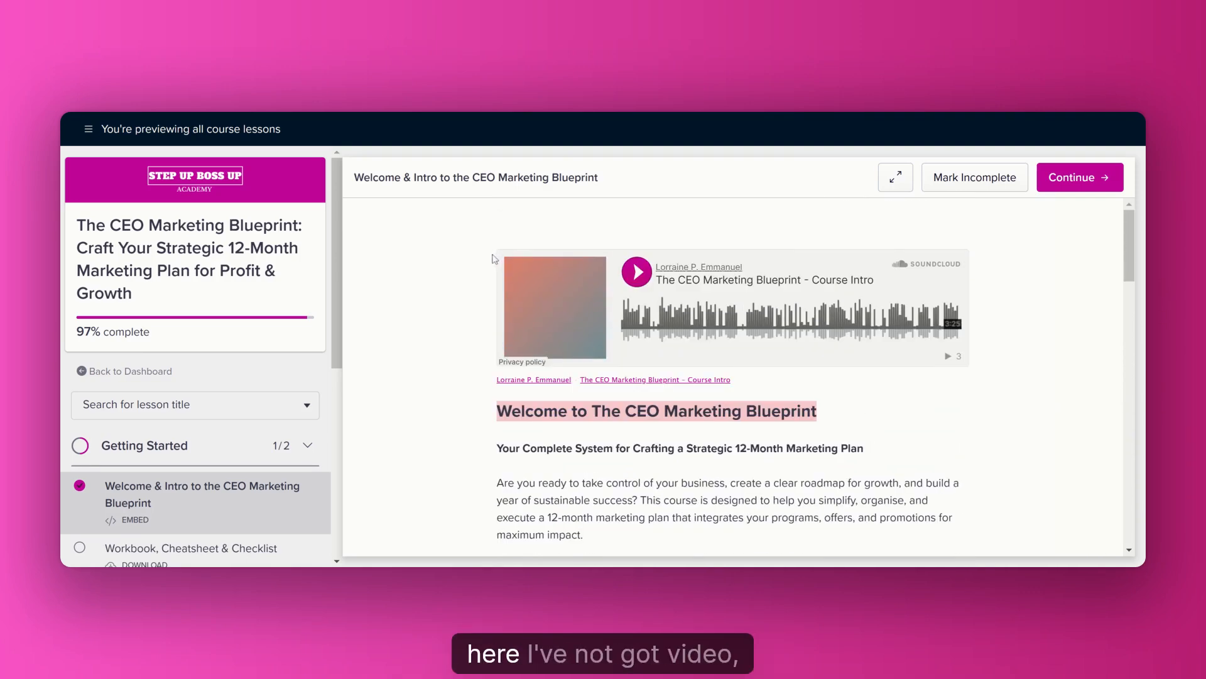
{"action": "mouse_move", "coordinate": [504, 252]}
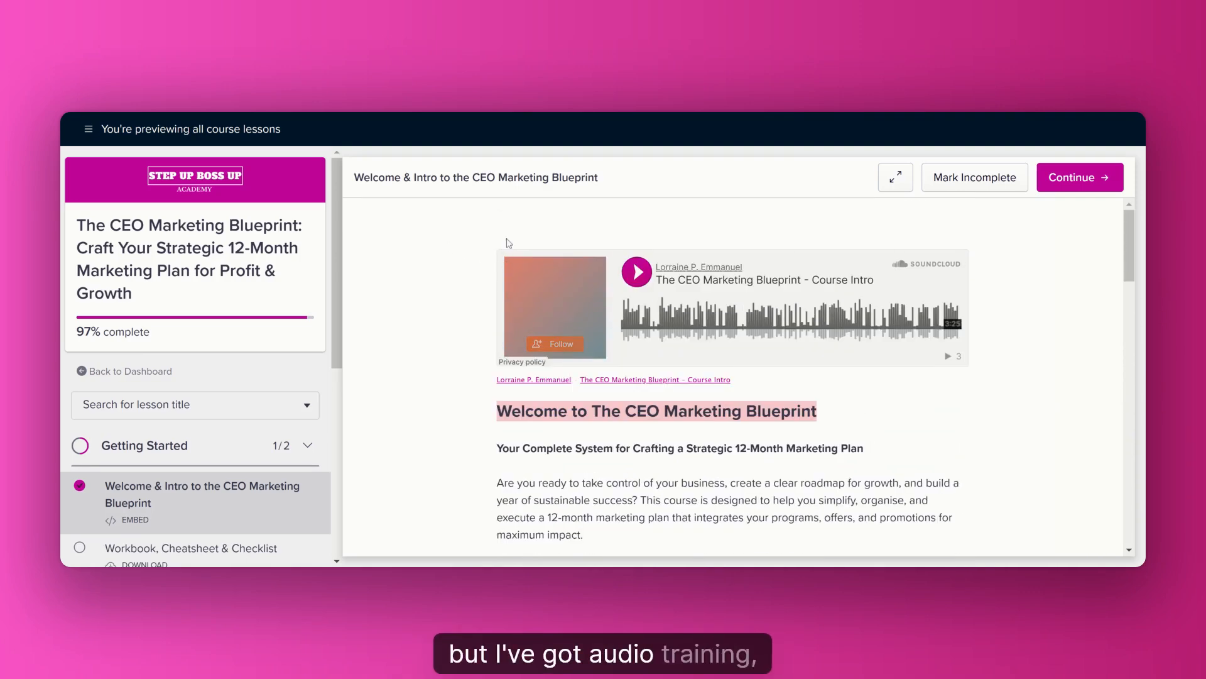
{"action": "scroll", "coordinate": [594, 329], "scroll_direction": "down", "scroll_amount": 3}
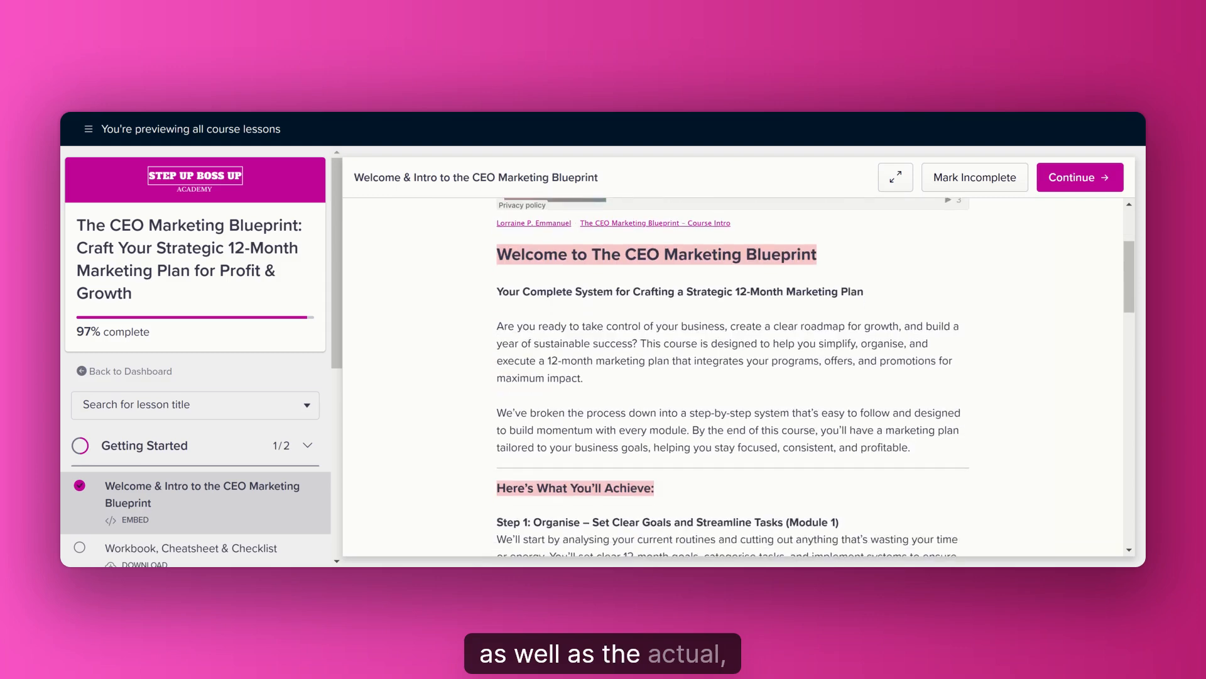
{"action": "scroll", "coordinate": [733, 377], "scroll_direction": "down", "scroll_amount": 2}
{"action": "scroll", "coordinate": [556, 374], "scroll_direction": "down", "scroll_amount": 9}
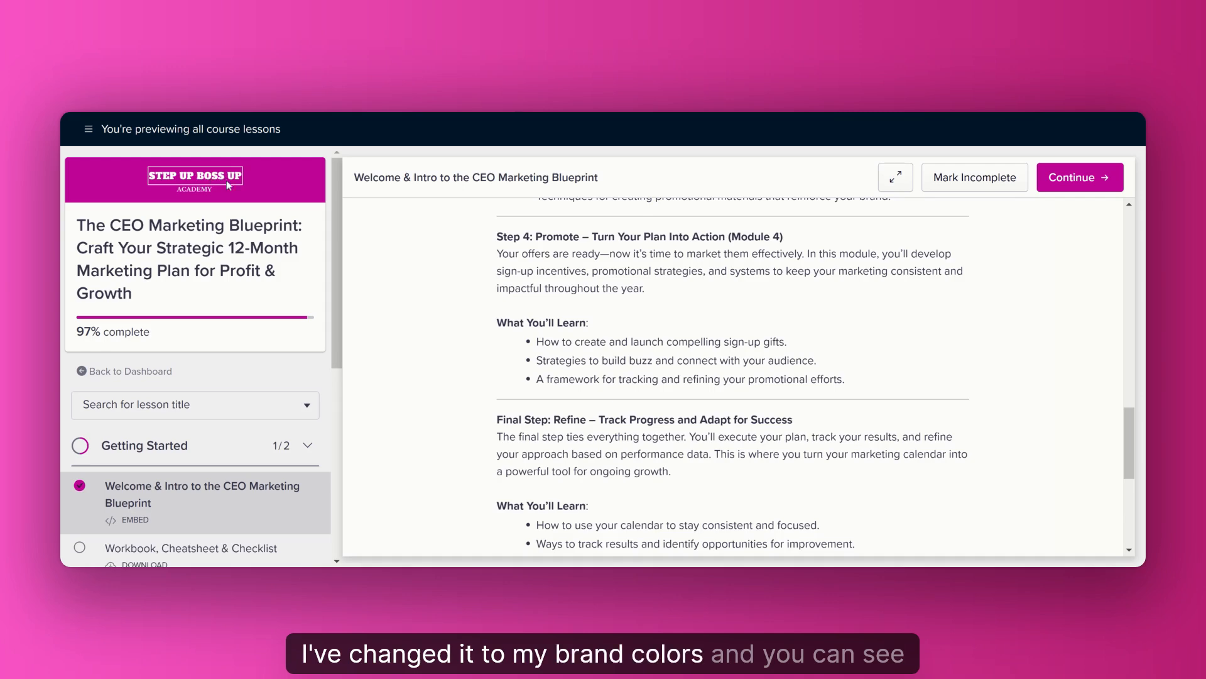
{"action": "scroll", "coordinate": [1089, 157], "scroll_direction": "up", "scroll_amount": 3}
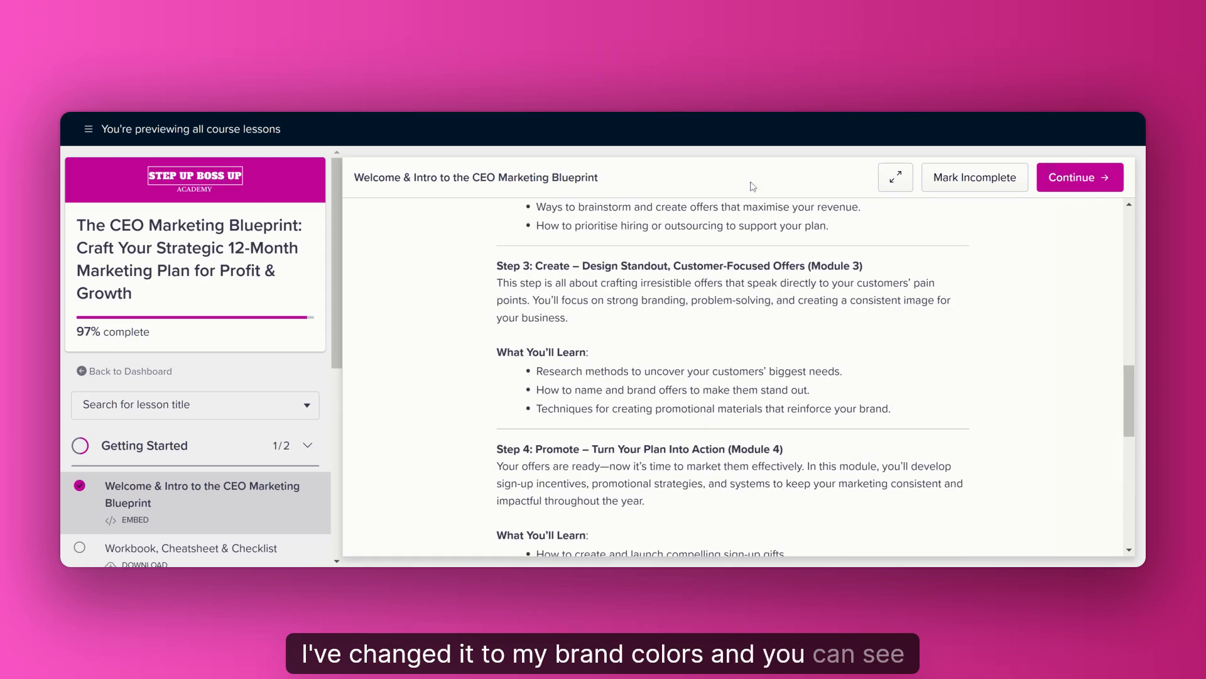
- View the Workbook, Cheatsheet & Checklist download lesson and Module 1's text lesson Step One: Set Your CEO Vision
{"action": "scroll", "coordinate": [225, 264], "scroll_direction": "down", "scroll_amount": 6}
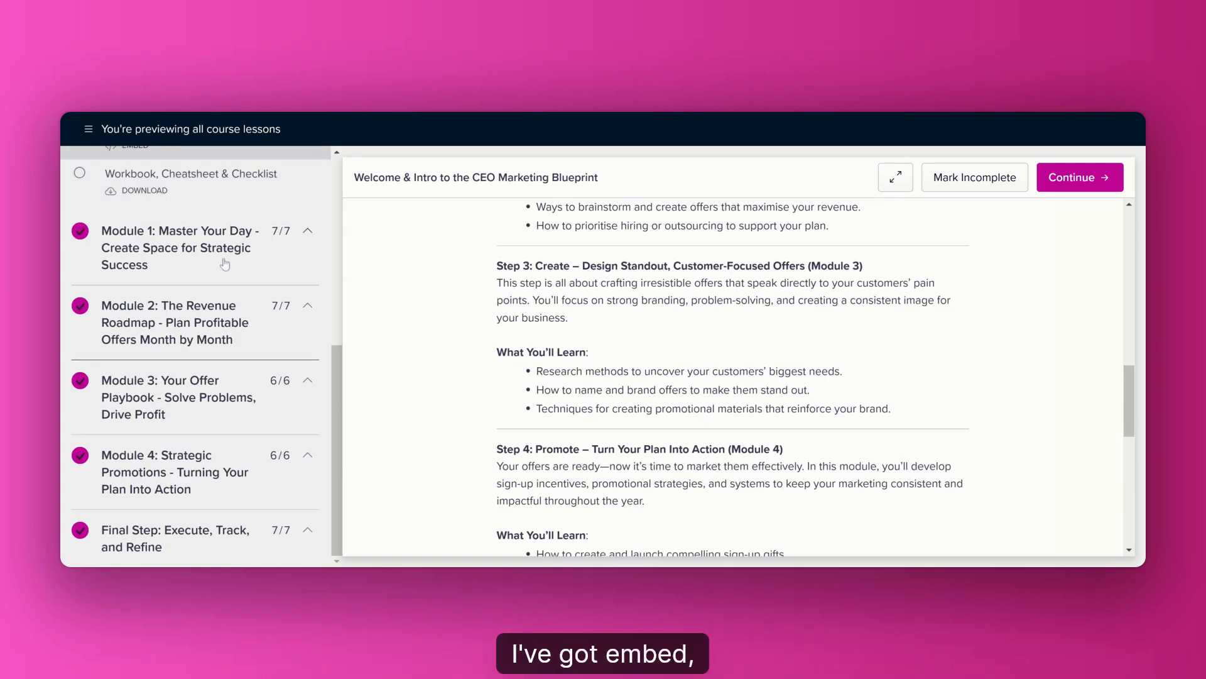
{"action": "scroll", "coordinate": [225, 264], "scroll_direction": "up", "scroll_amount": 2}
{"action": "left_click", "coordinate": [251, 247]}
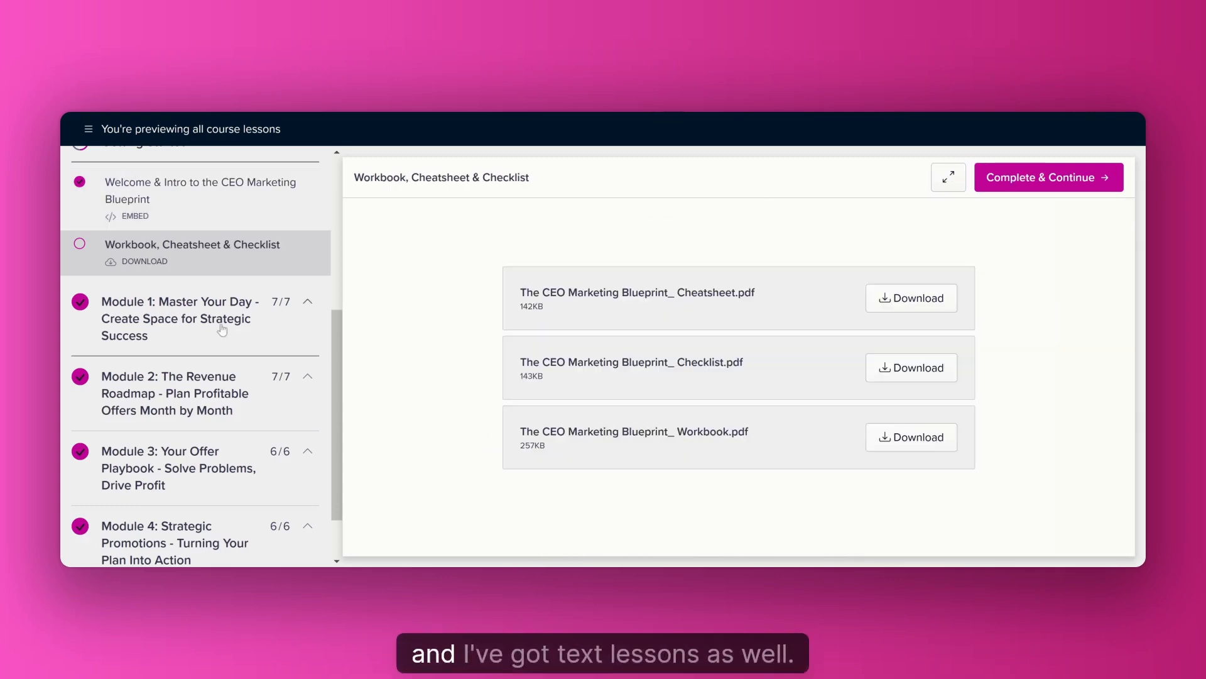
{"action": "left_click", "coordinate": [222, 328]}
{"action": "left_click", "coordinate": [224, 296]}
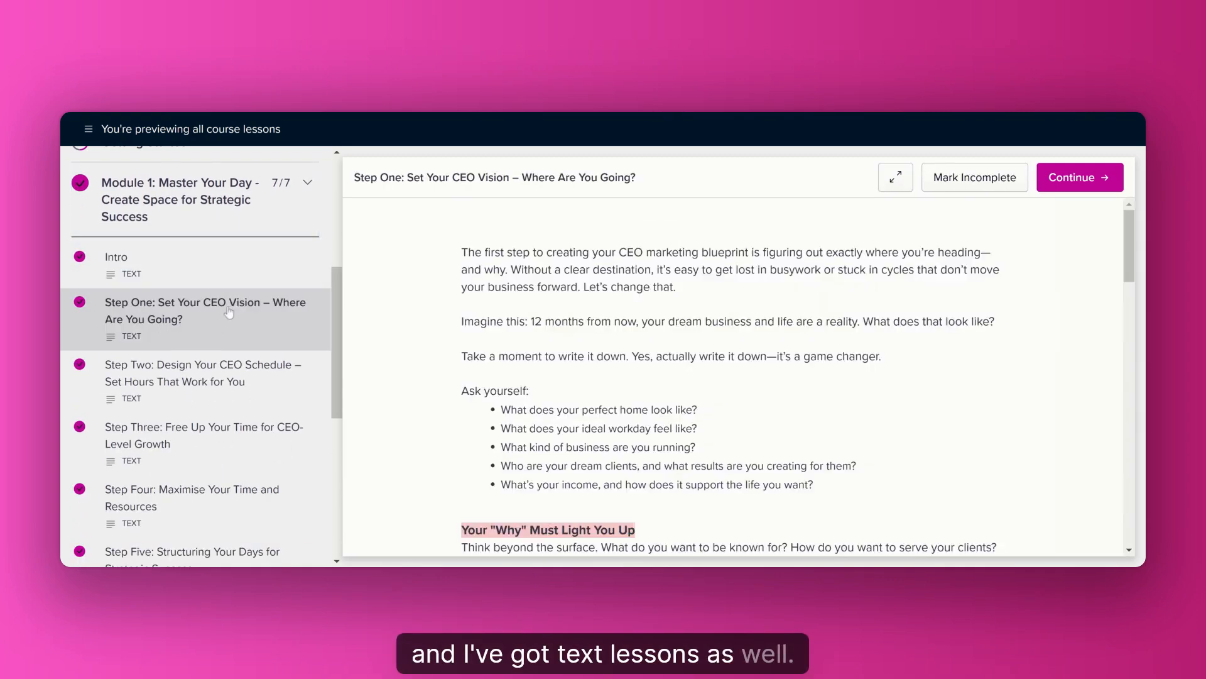